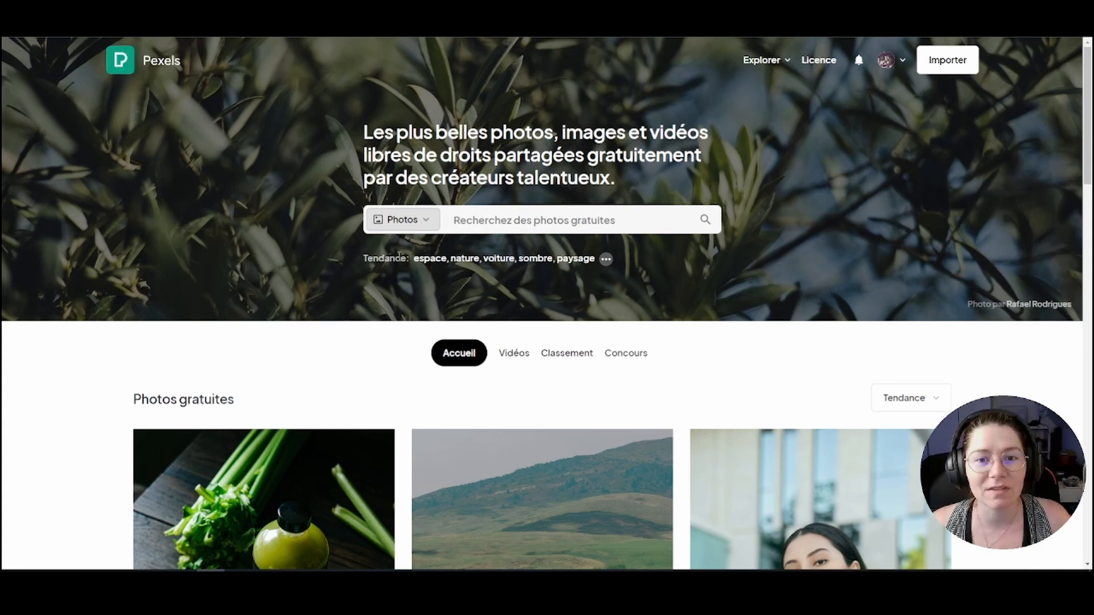
- Switch the Pexels search to videos and browse the stock footage for "woods" and "office"
left_click(426, 221)
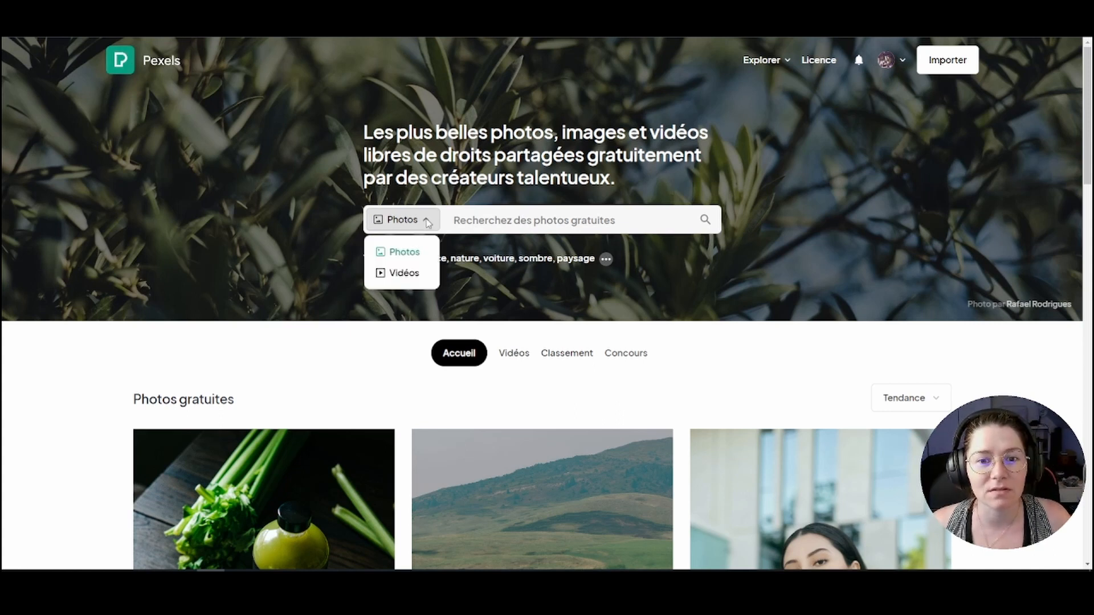
left_click(405, 277)
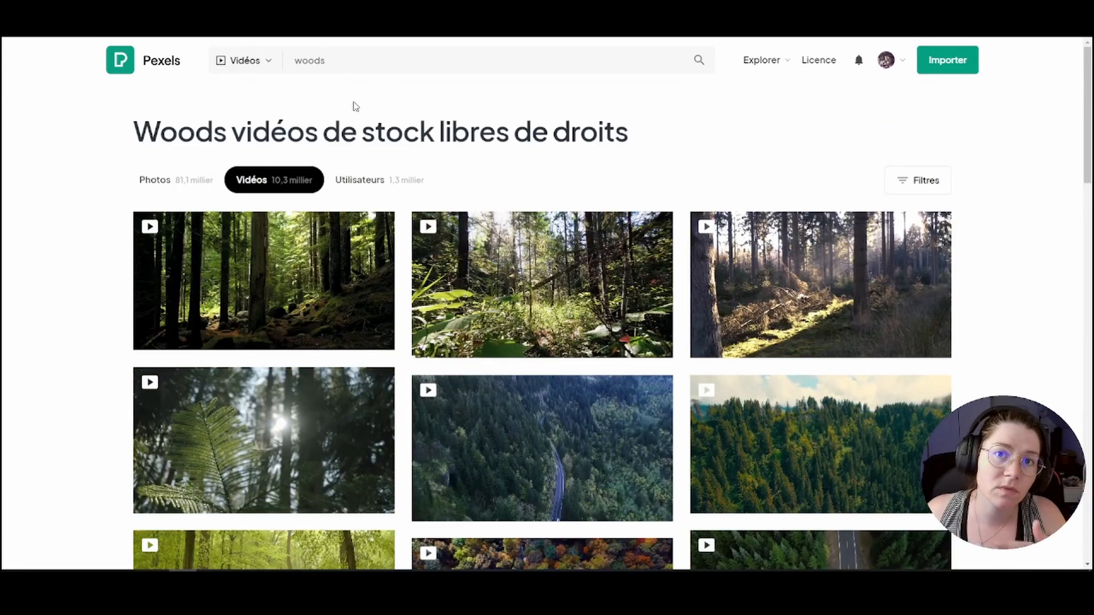
left_click(257, 60)
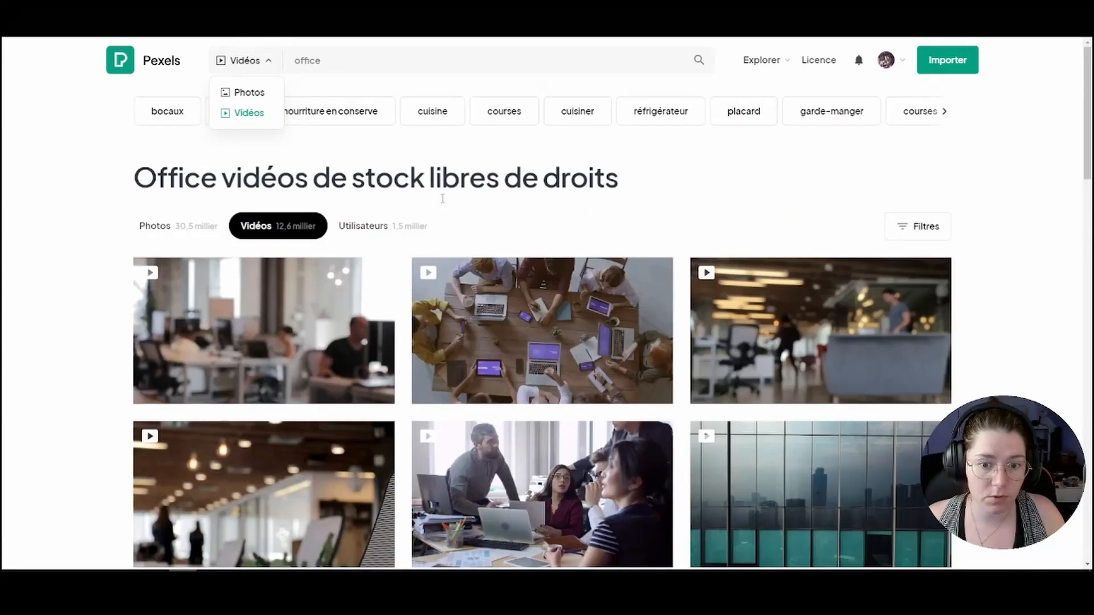
scroll(563, 285, "down", 3)
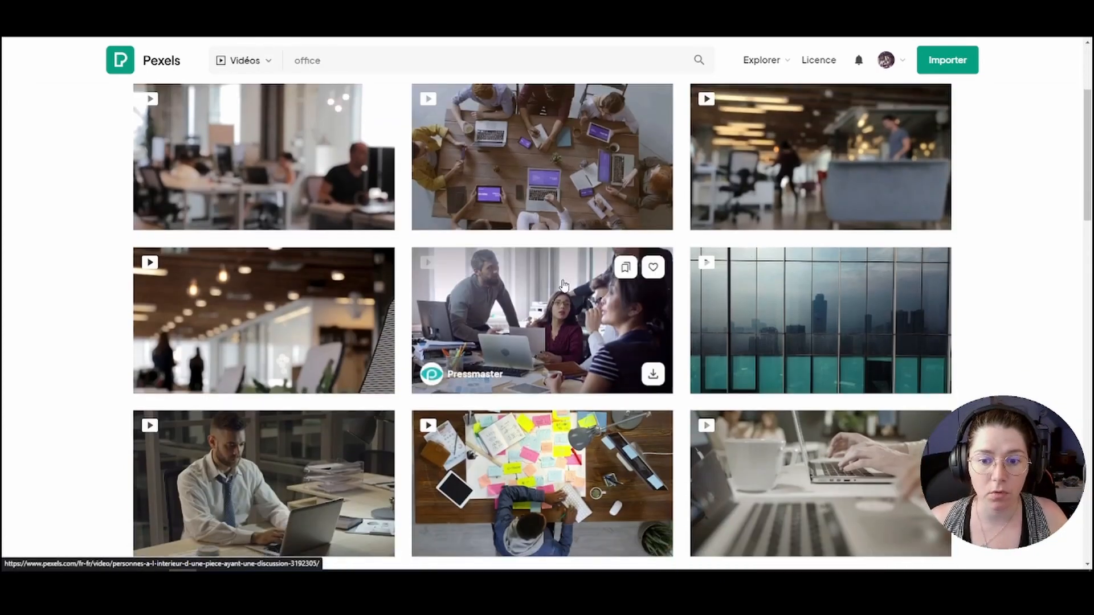
scroll(563, 283, "down", 6)
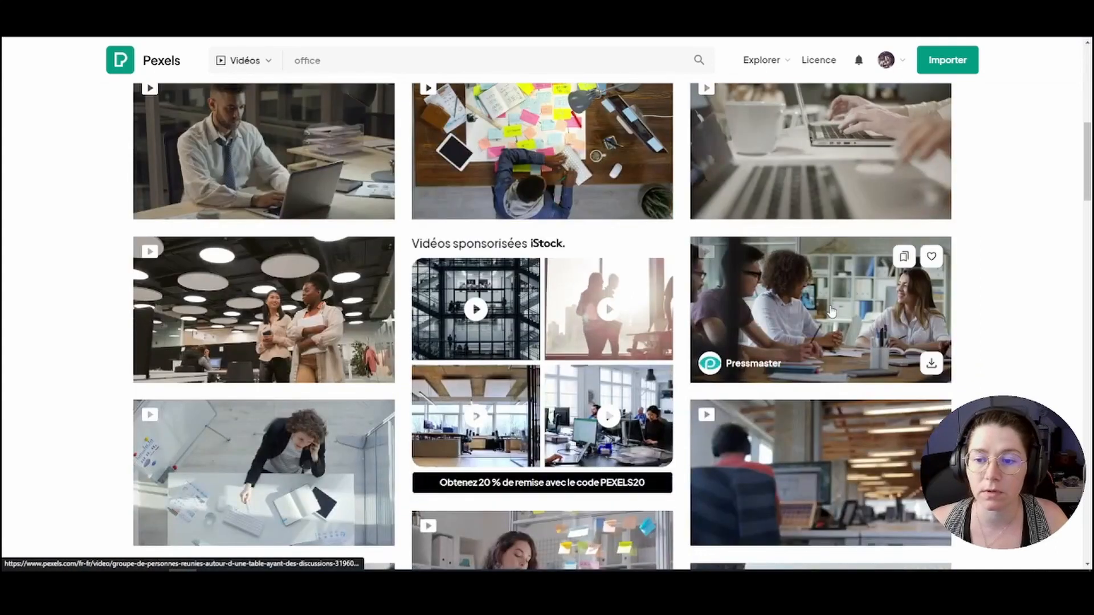
scroll(828, 285, "down", 1)
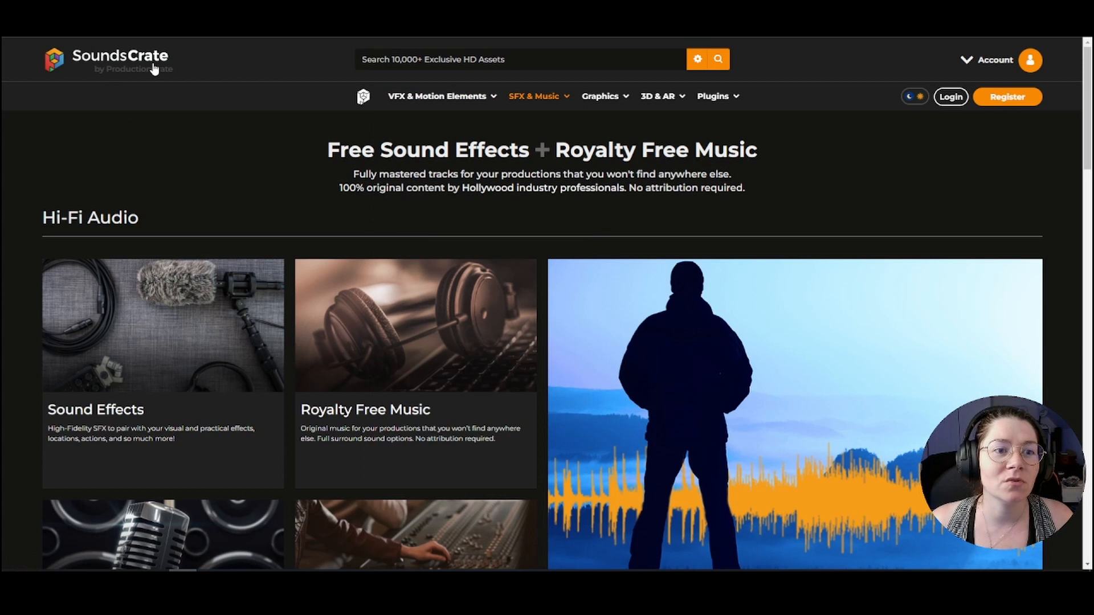
- On FootageCrate, open the Super Lightning set under Magic Powers and turn off the preview of pro content
left_click(433, 97)
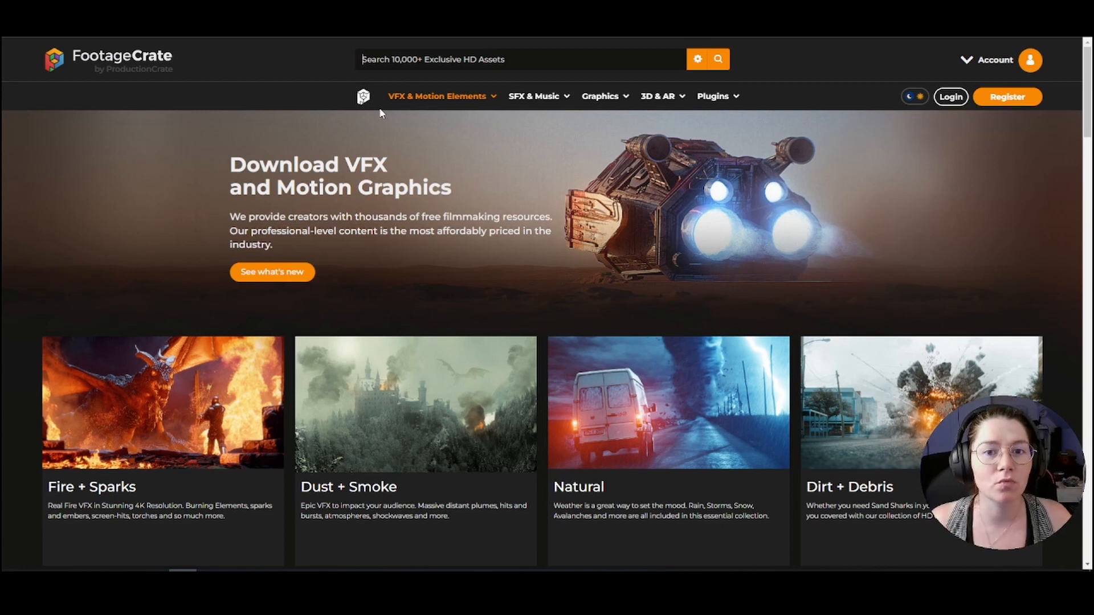
mouse_move(425, 98)
left_click(412, 157)
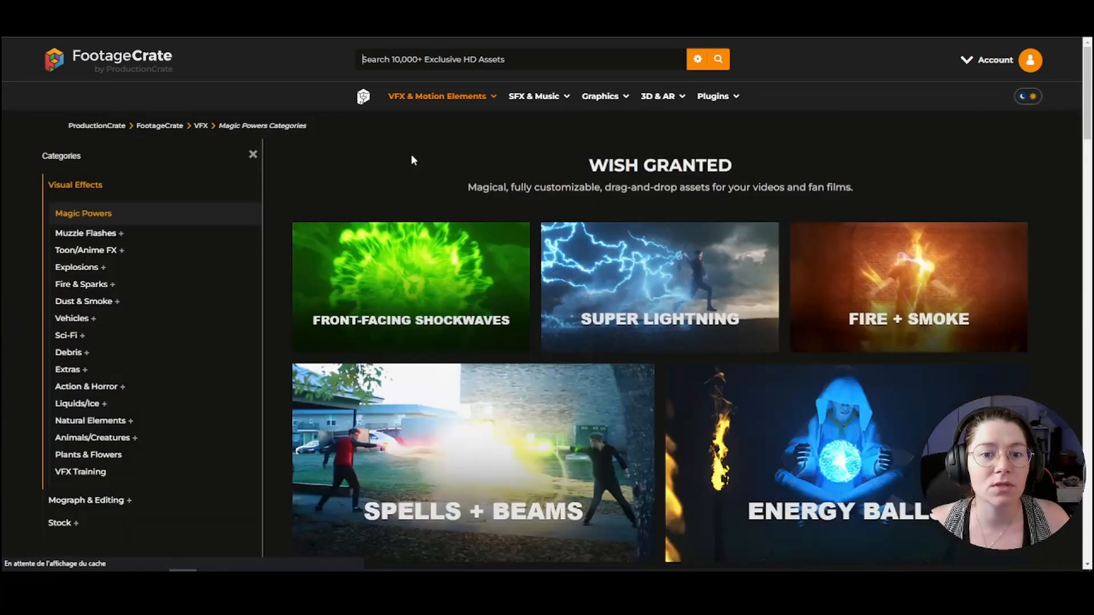
left_click(660, 285)
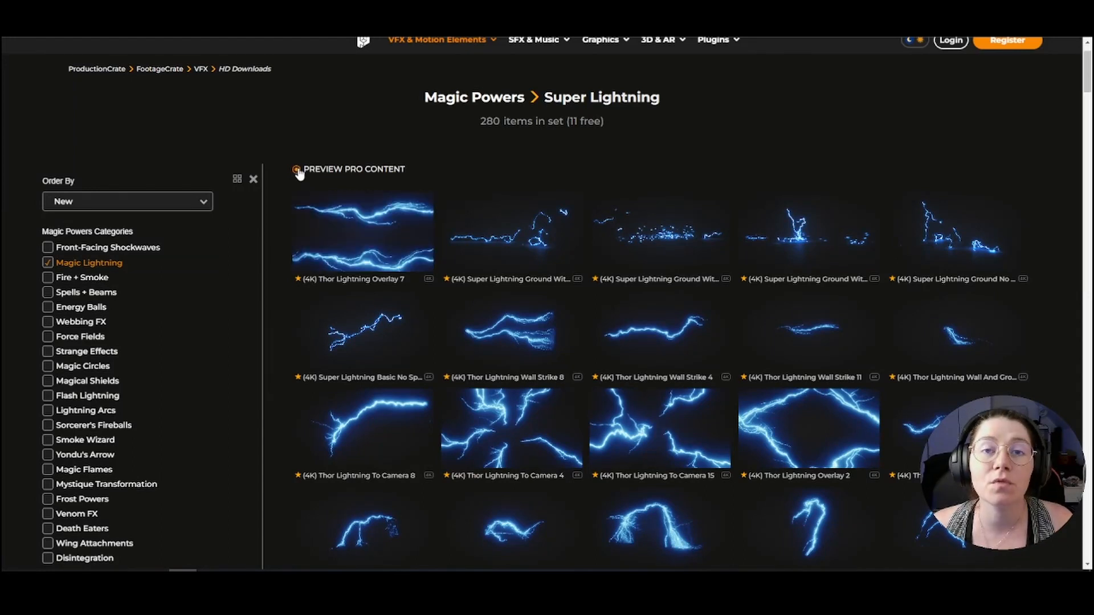
left_click(296, 170)
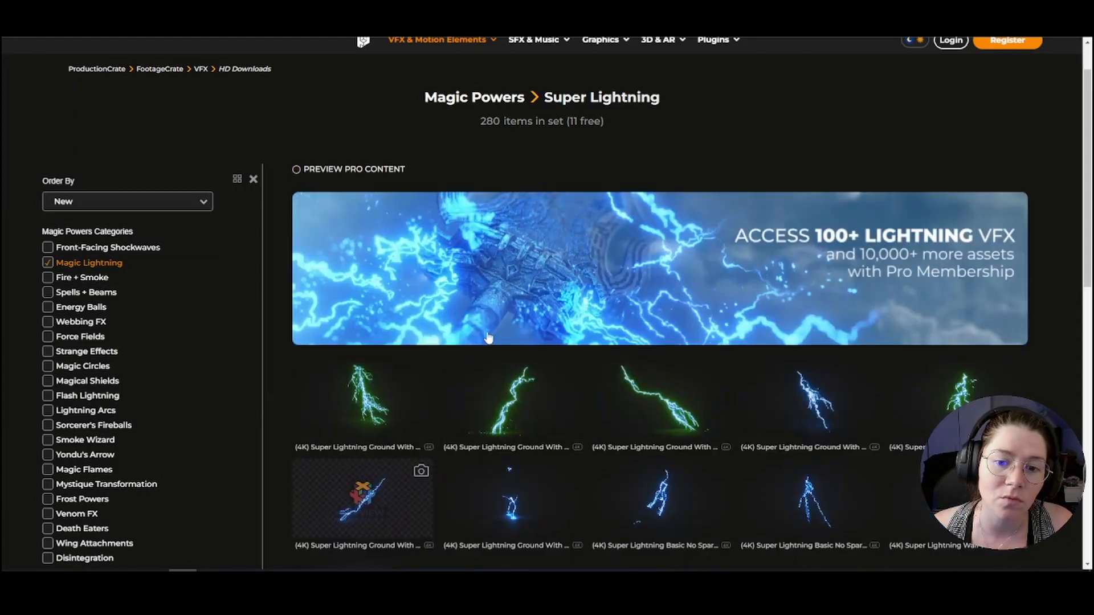
- Look through the free lightning effects and switch to the Fire + Smoke category of Magic Powers
scroll(477, 325, "down", 1)
scroll(478, 325, "down", 3)
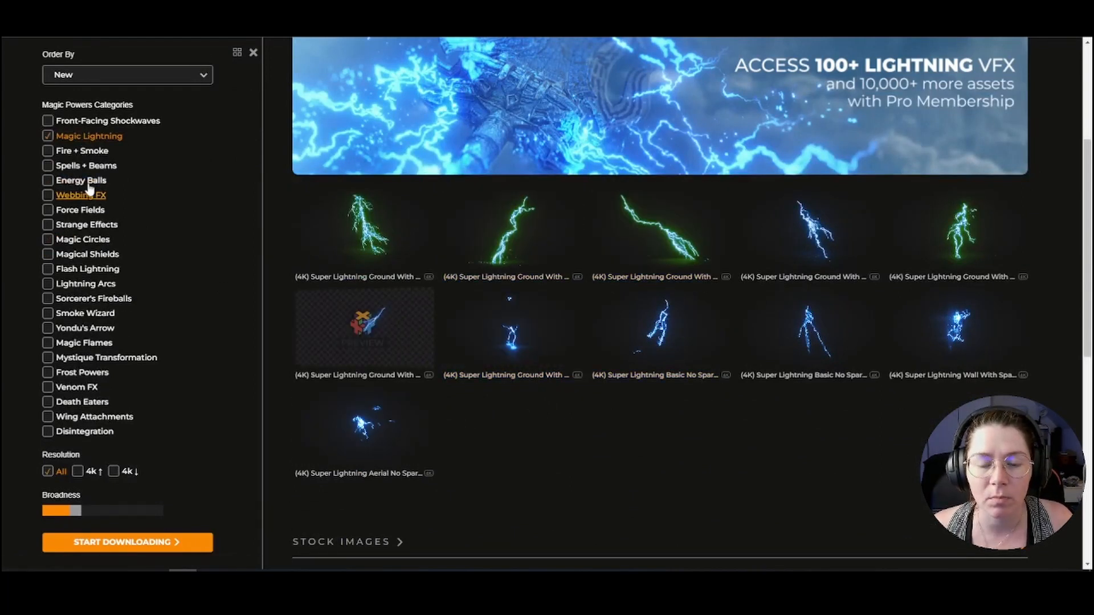
left_click(82, 150)
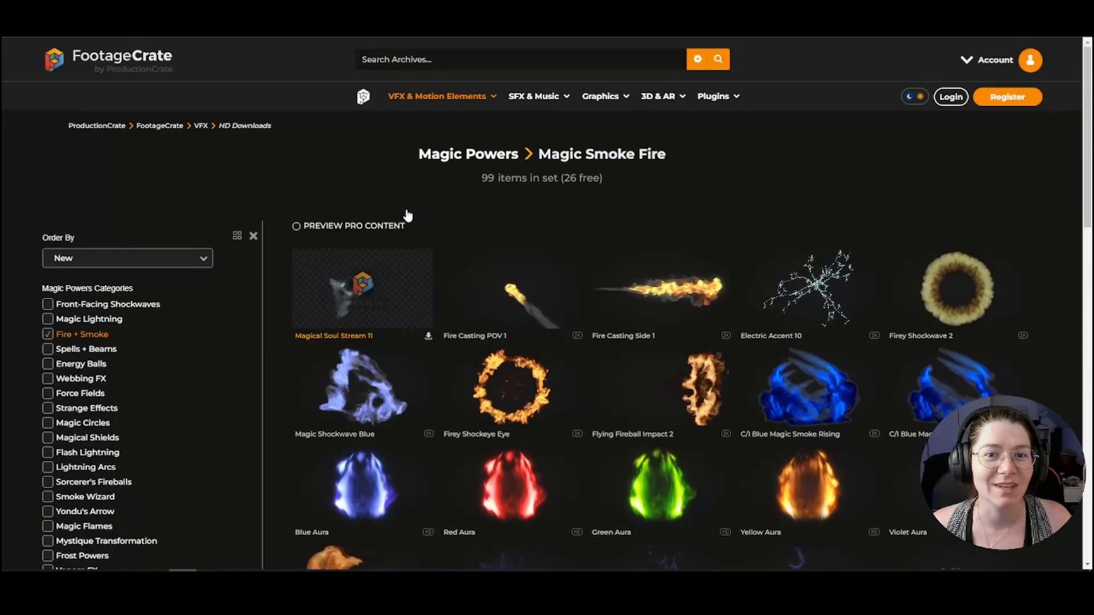
- Explore ProductionCrate's other asset categories, including sound design and royalty-free music, and open the 3D materials library
mouse_move(451, 97)
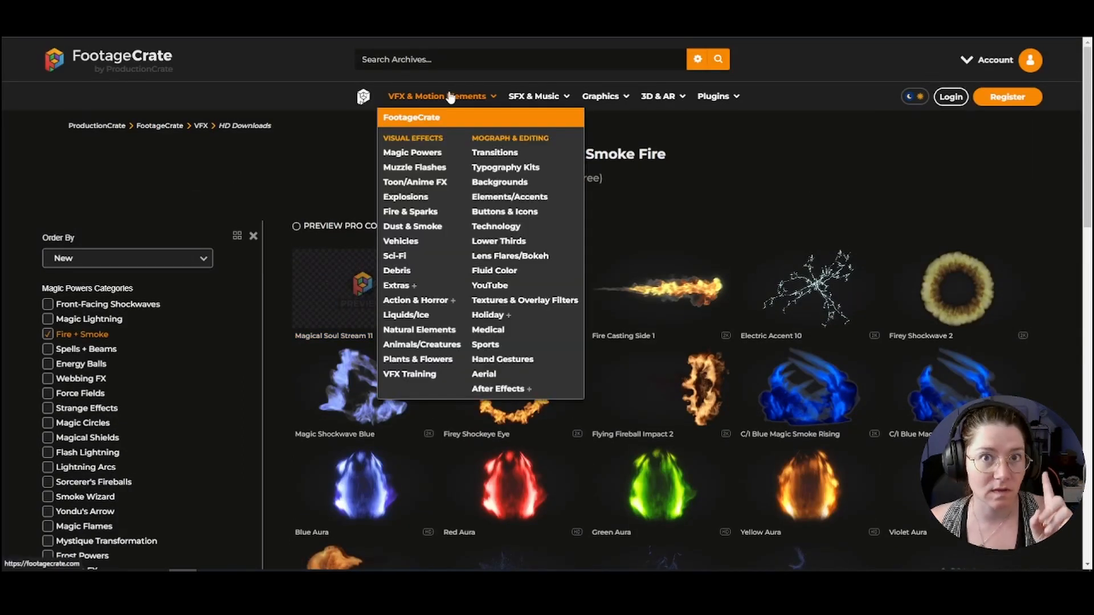
left_click(501, 158)
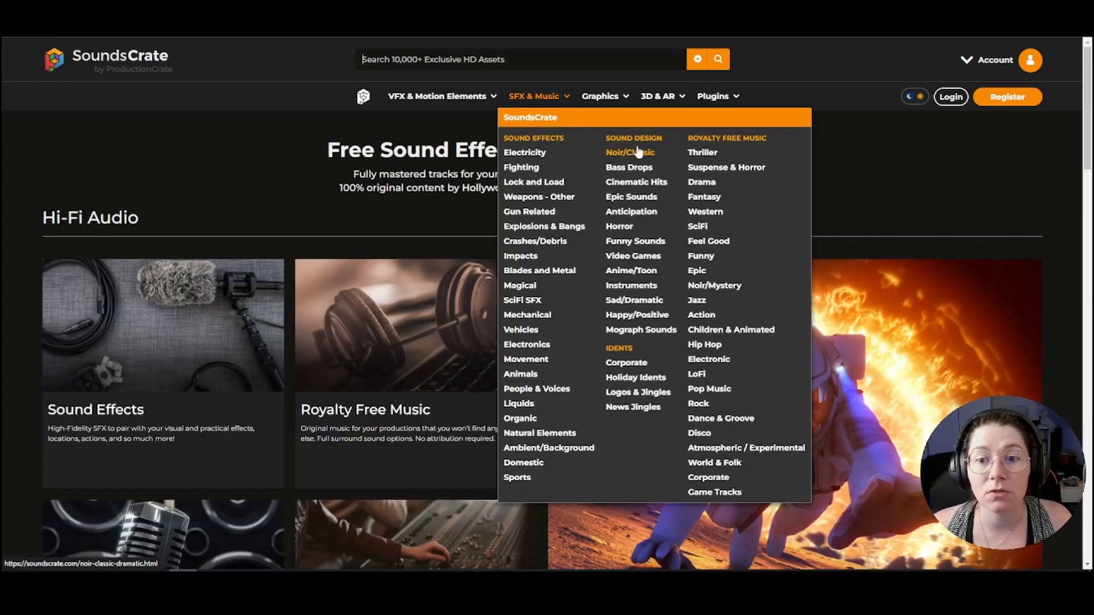
left_click(717, 168)
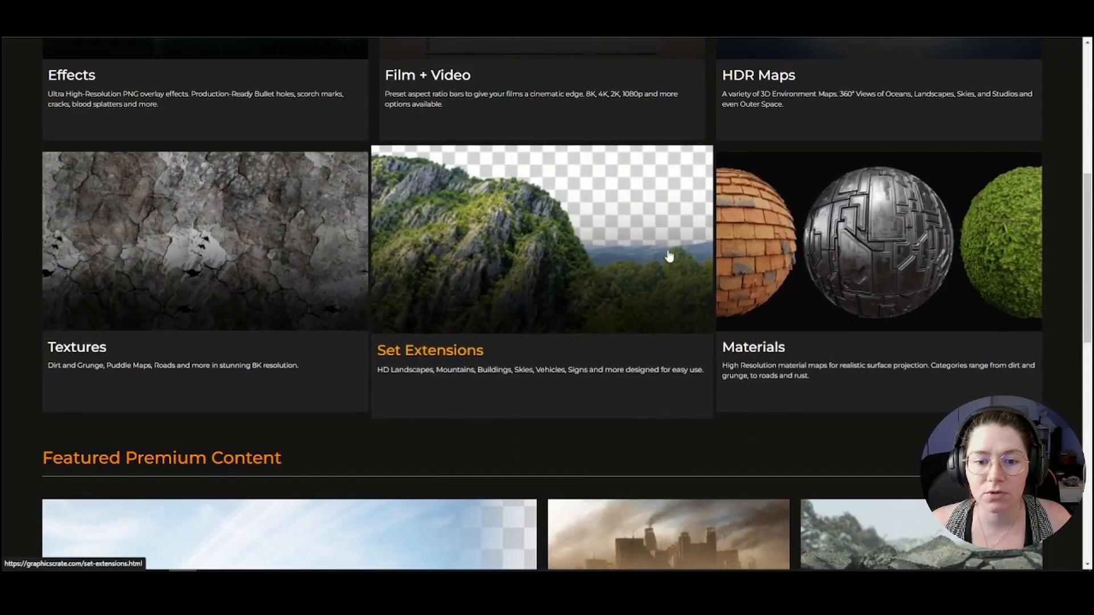
left_click(843, 245)
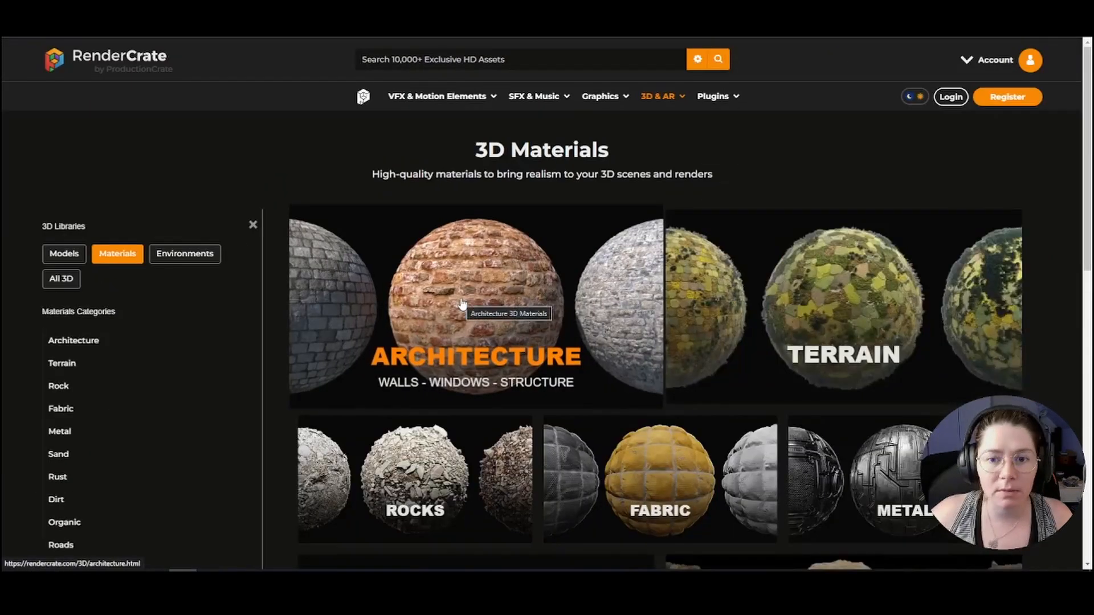
mouse_move(716, 96)
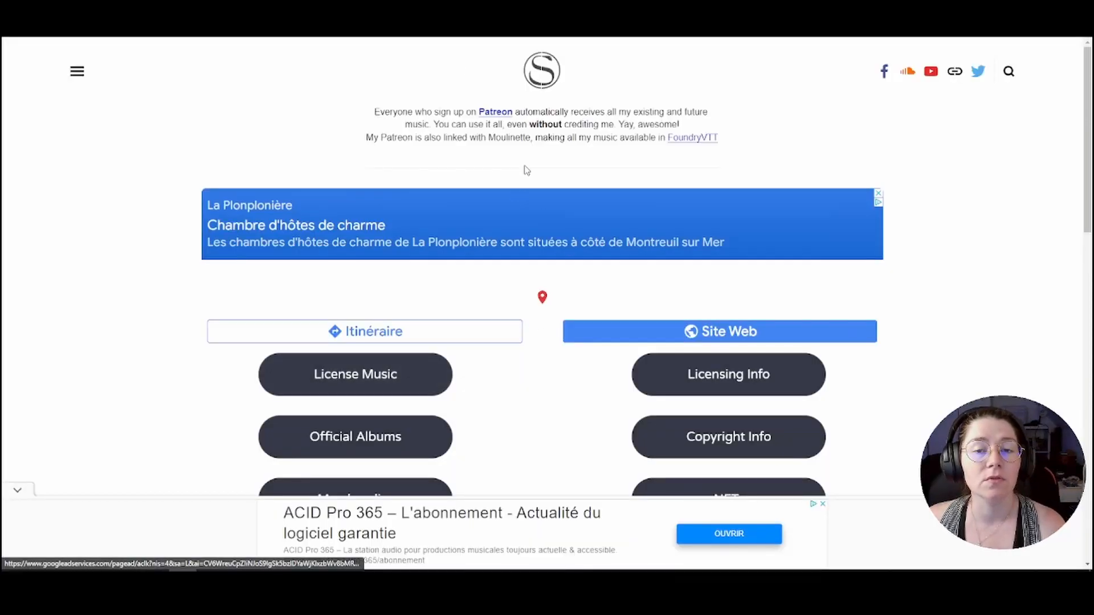
- On the Serpent Sound Studios site, open the royalty-free music under License Music and browse the genre collections
left_click(355, 375)
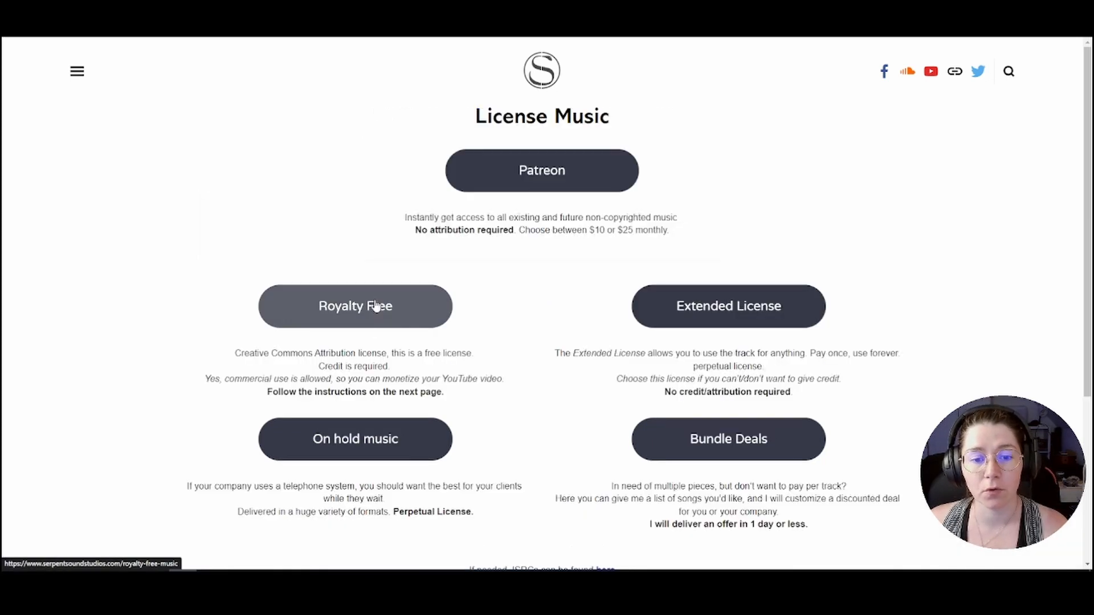
left_click(376, 306)
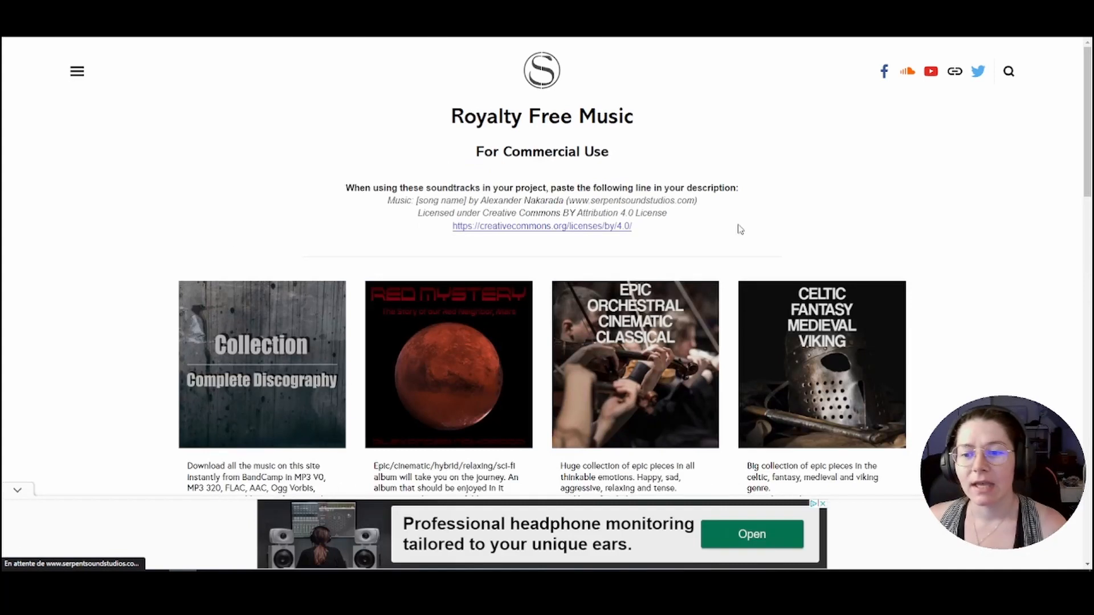
scroll(737, 268, "down", 5)
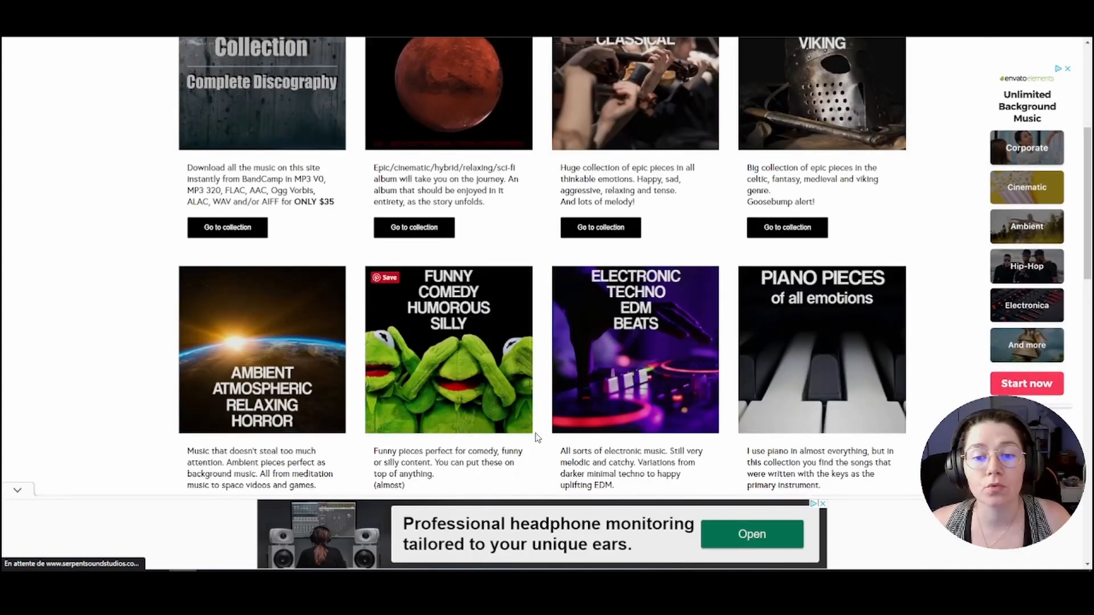
scroll(674, 306, "down", 5)
scroll(773, 397, "up", 8)
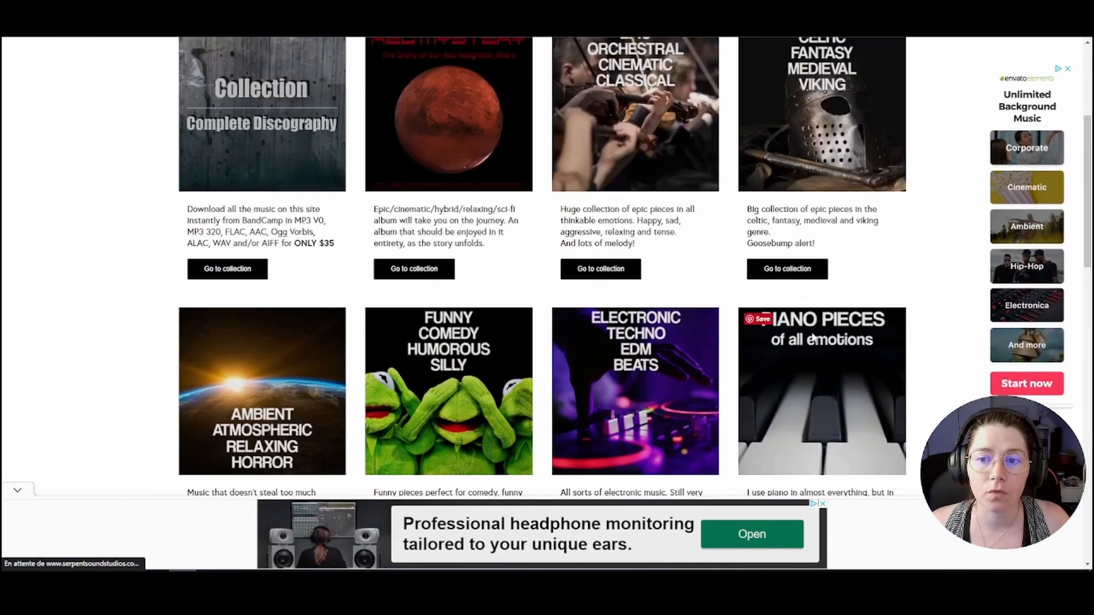
- Open the Celtic, fantasy, medieval and viking music collection and preview the 15-second Winning Loop track
left_click(773, 397)
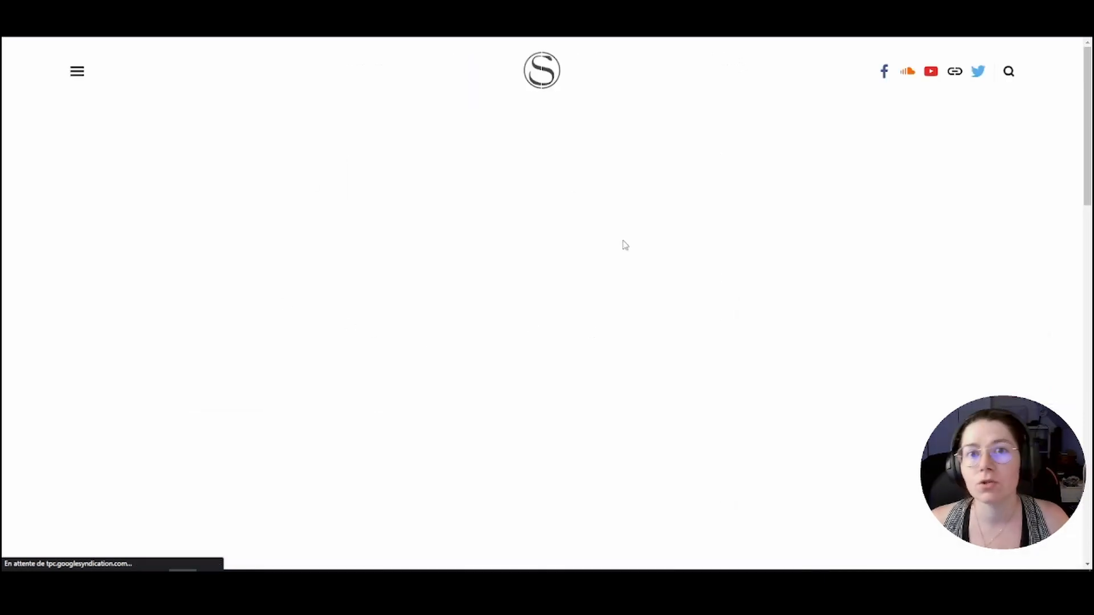
scroll(544, 295, "down", 4)
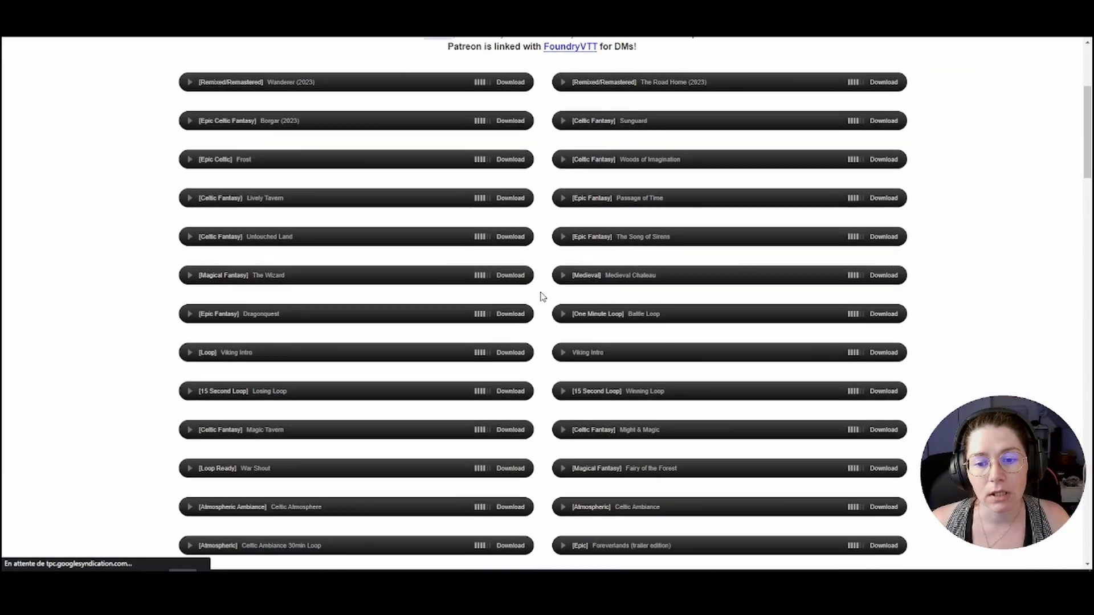
left_click(564, 391)
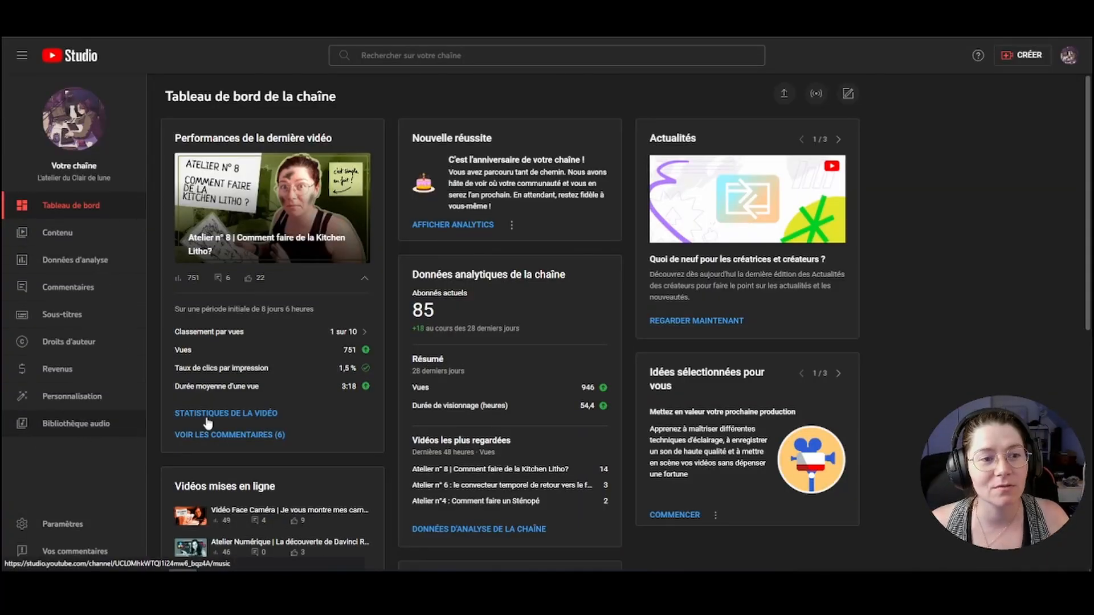
- In YouTube Studio, open the audio library, filter the music by the Funky mood and preview "I Had a Feeling"
left_click(93, 426)
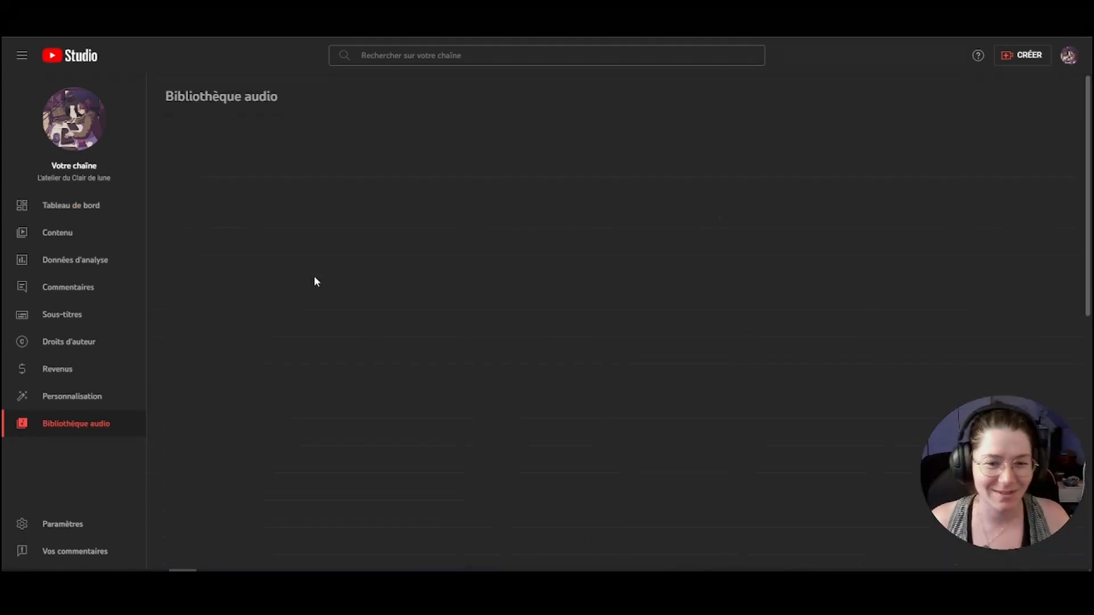
scroll(354, 269, "down", 10)
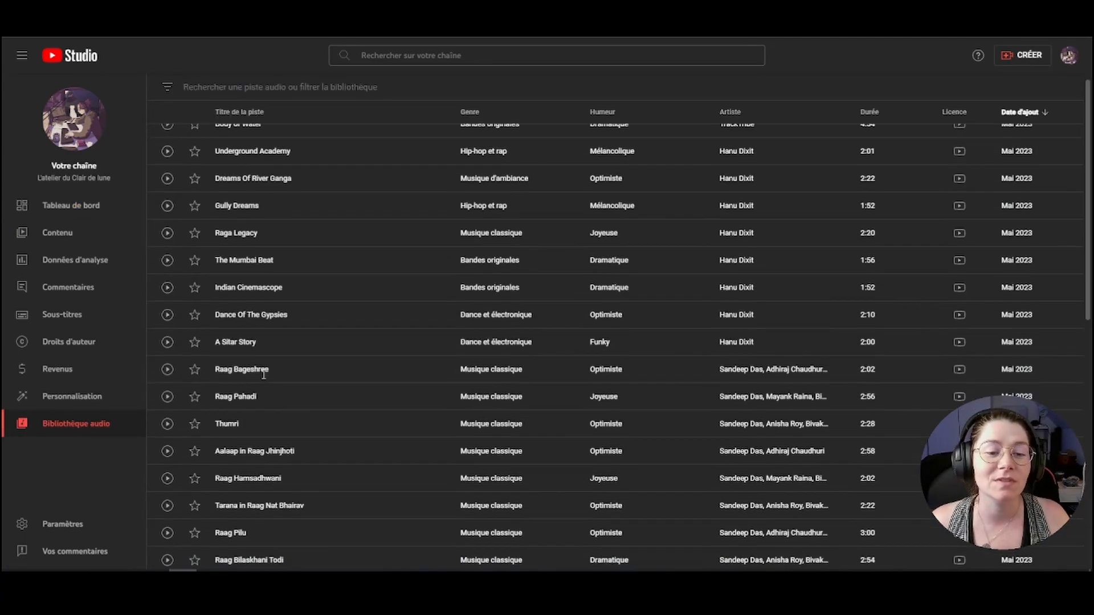
scroll(423, 434, "up", 10)
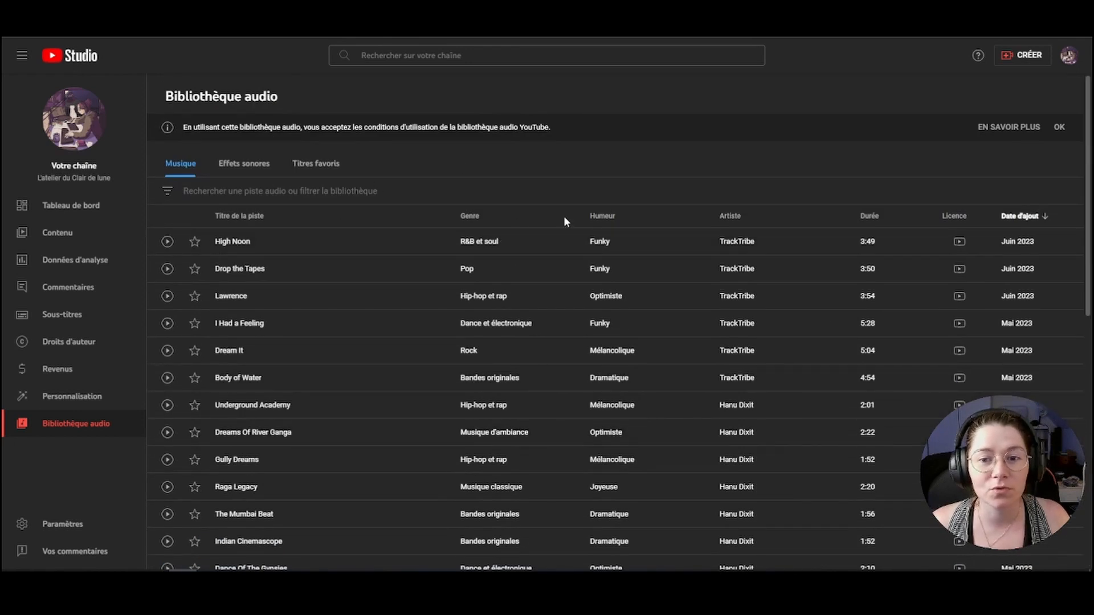
left_click(620, 242)
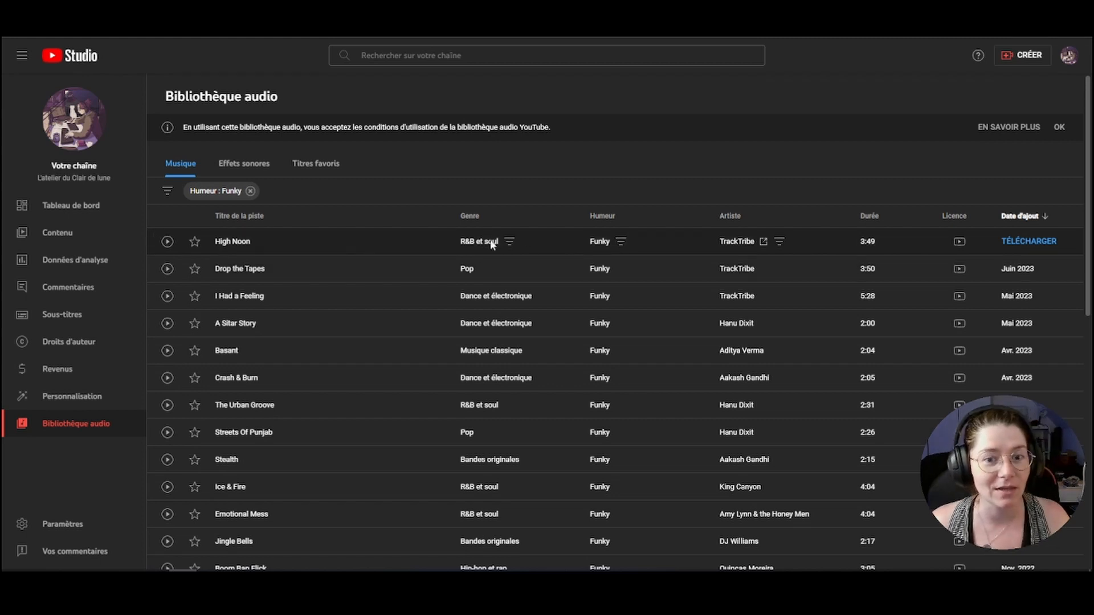
left_click(167, 295)
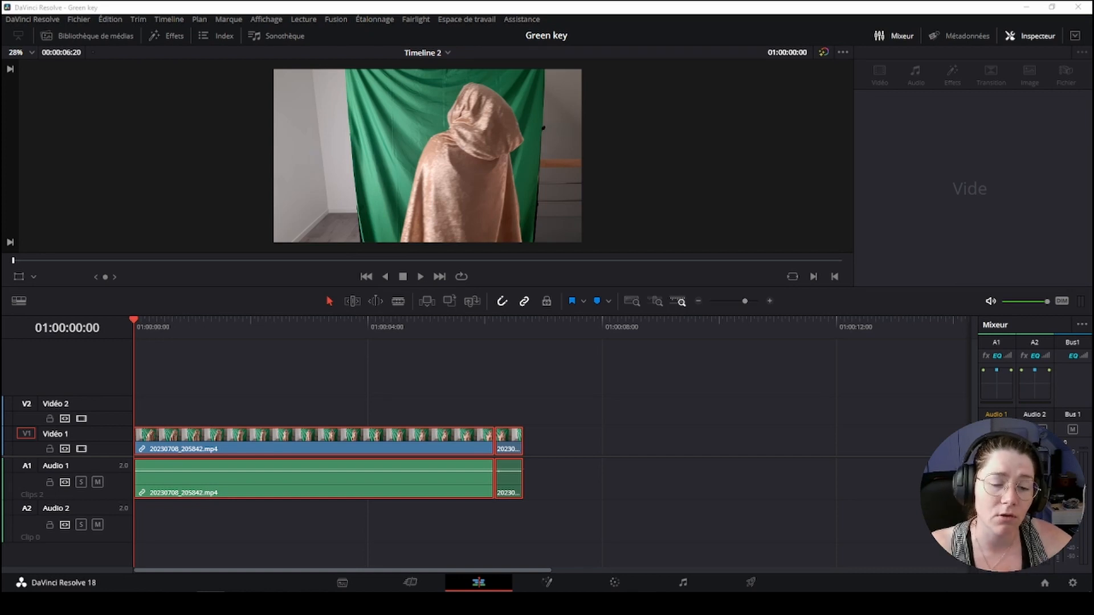
- In DaVinci Resolve, play through the green-screen footage in Timeline 2 and return to its beginning
left_click_drag(137, 321, 470, 334)
key("space")
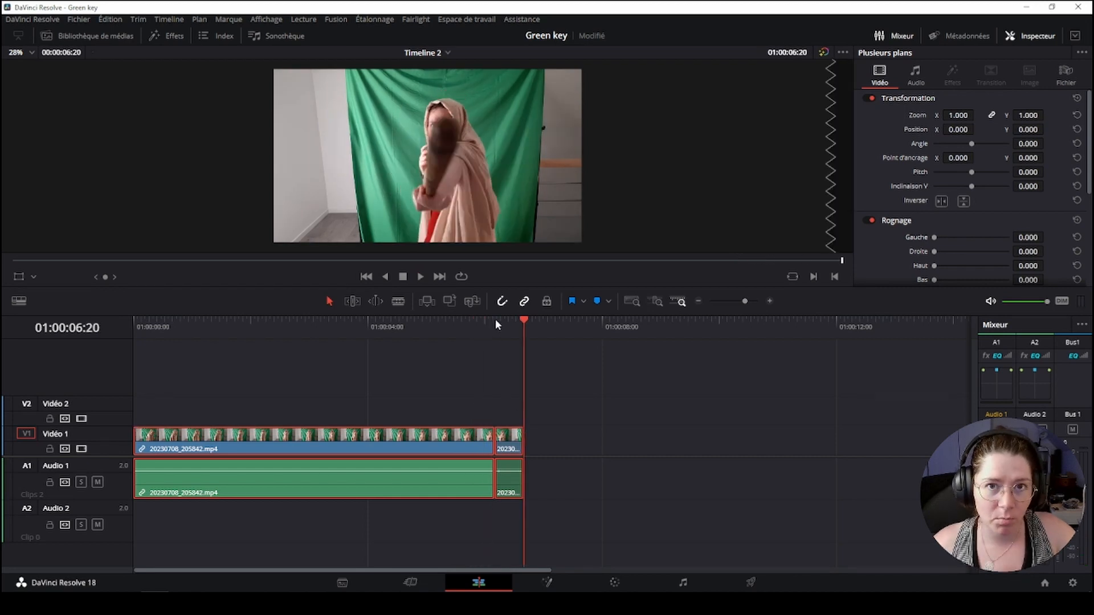
key("Home")
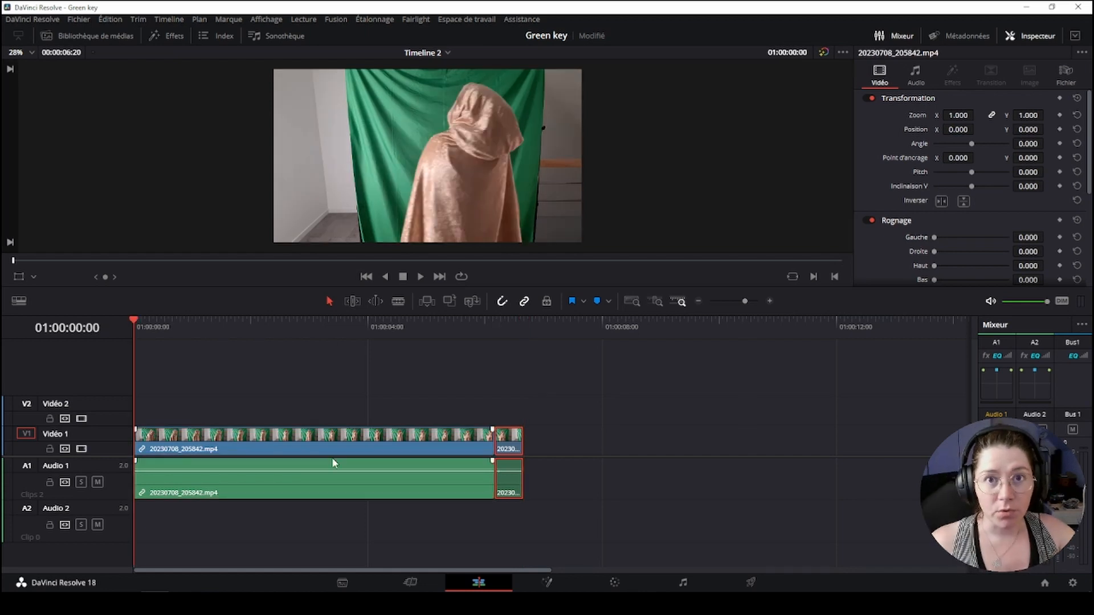
- Open the Fusion page and select the first green-screen clip for compositing
left_click(548, 582)
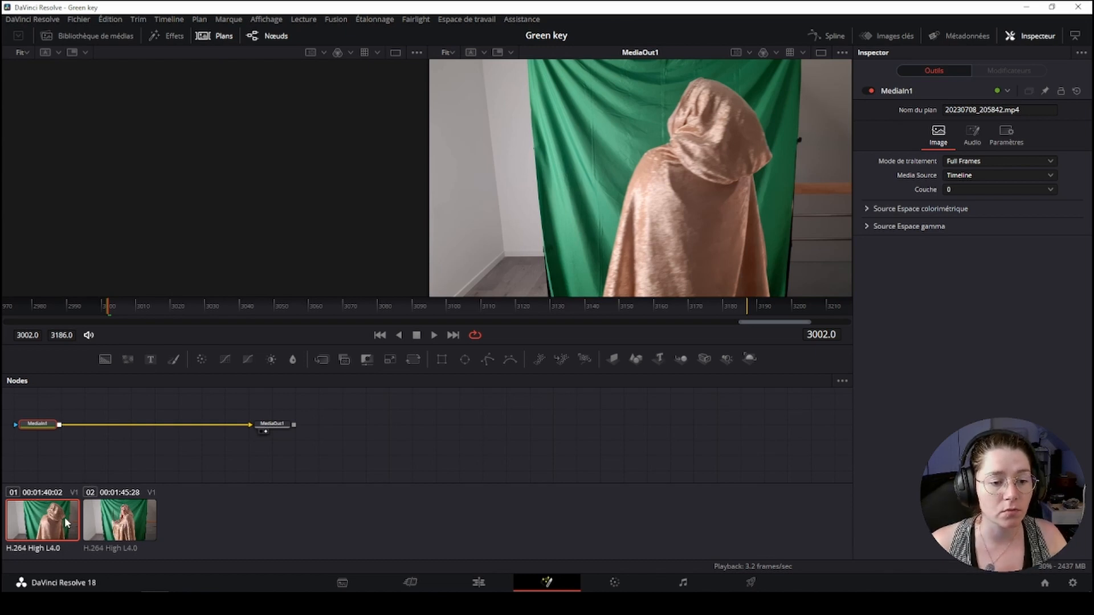
left_click(102, 521)
left_click(60, 528)
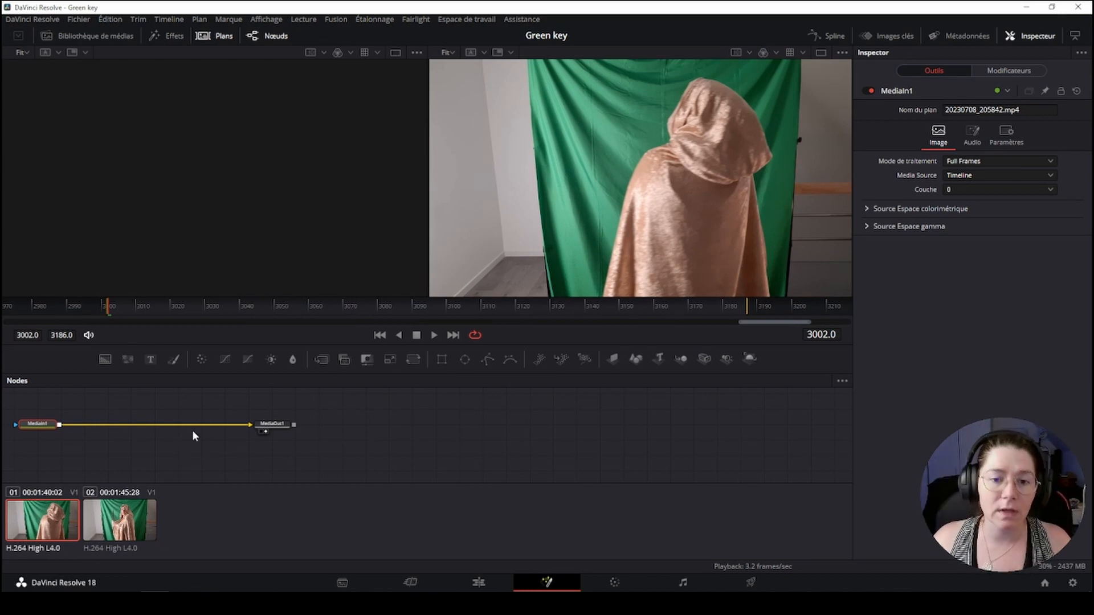
- Add a Delta Keyer node between MediaIn1 and MediaOut1 and place it midway along the connection
key("shift+space")
type("tur")
key("BackSpace")
key("BackSpace")
key("BackSpace")
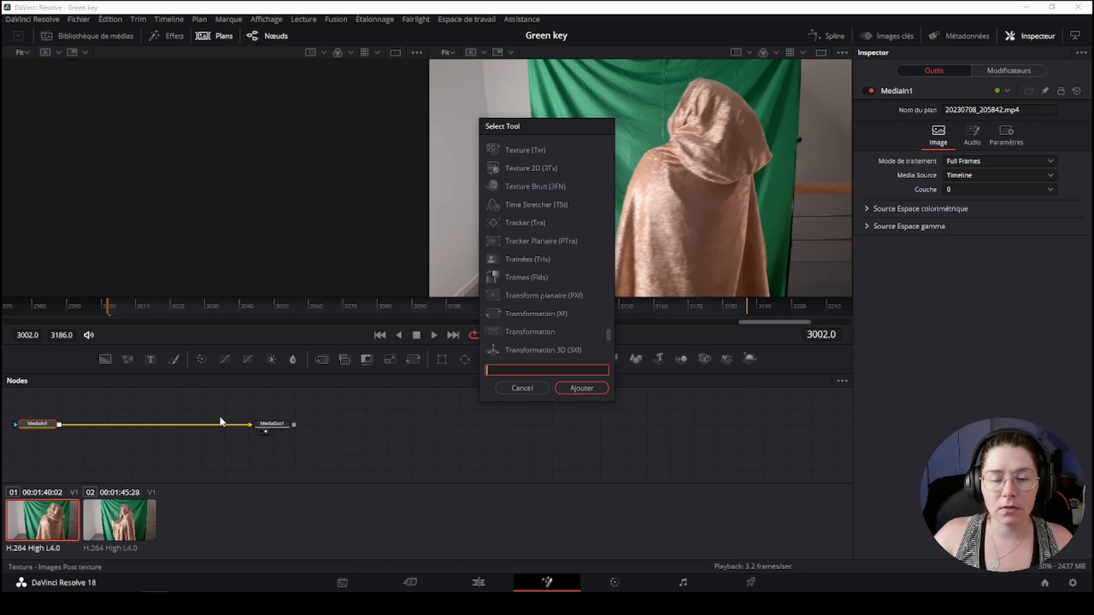
type("delta")
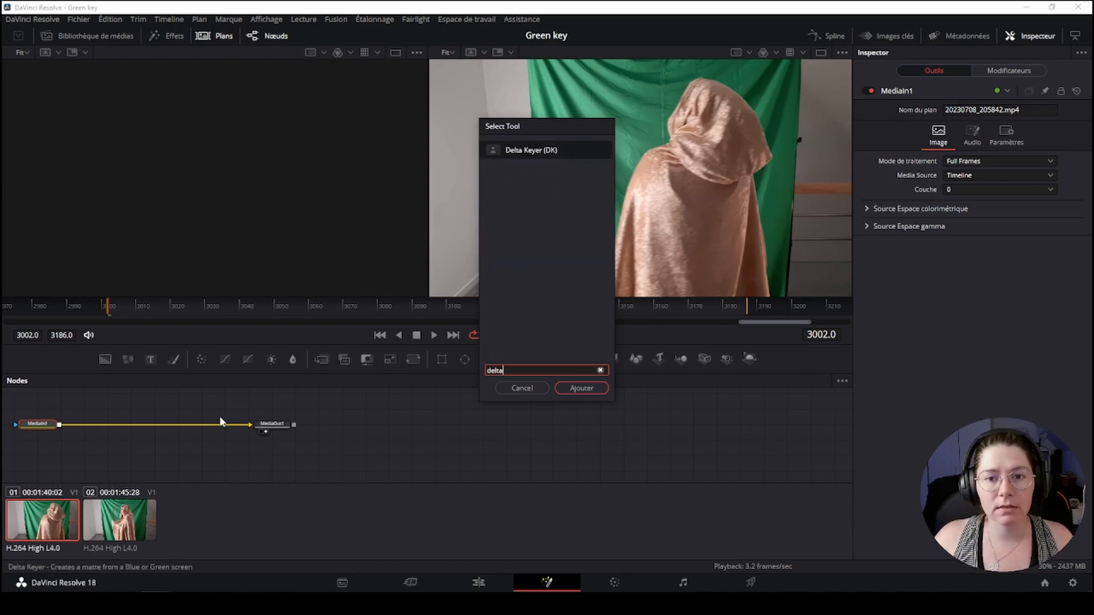
left_click(582, 388)
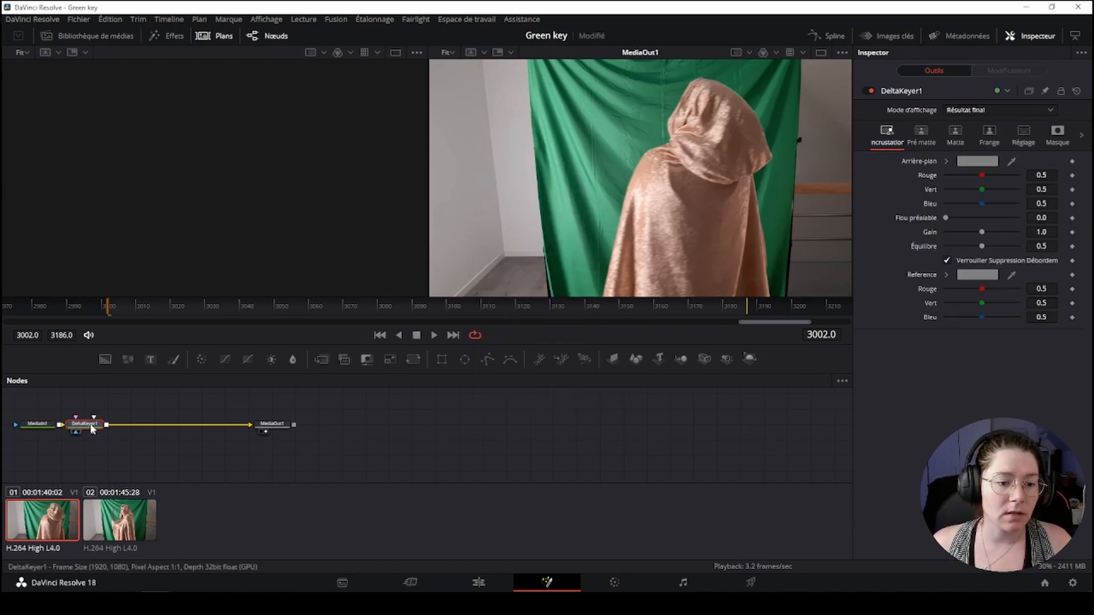
left_click_drag(113, 427, 166, 434)
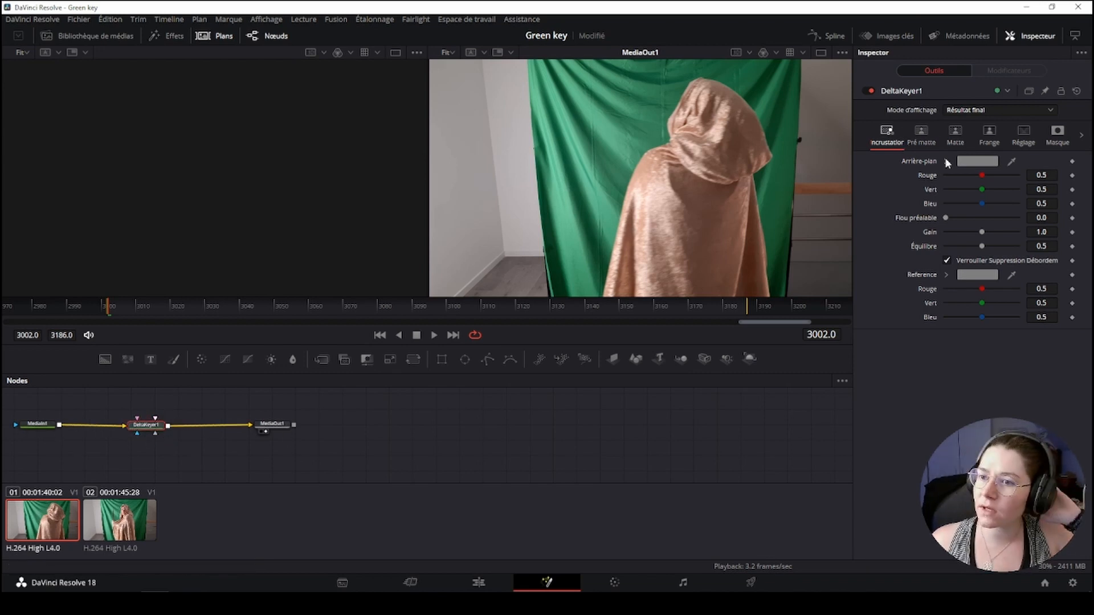
- Sample the green backdrop (#45966d) as the Delta Keyer's background colour and scrub the clip to check the key
left_click(979, 163)
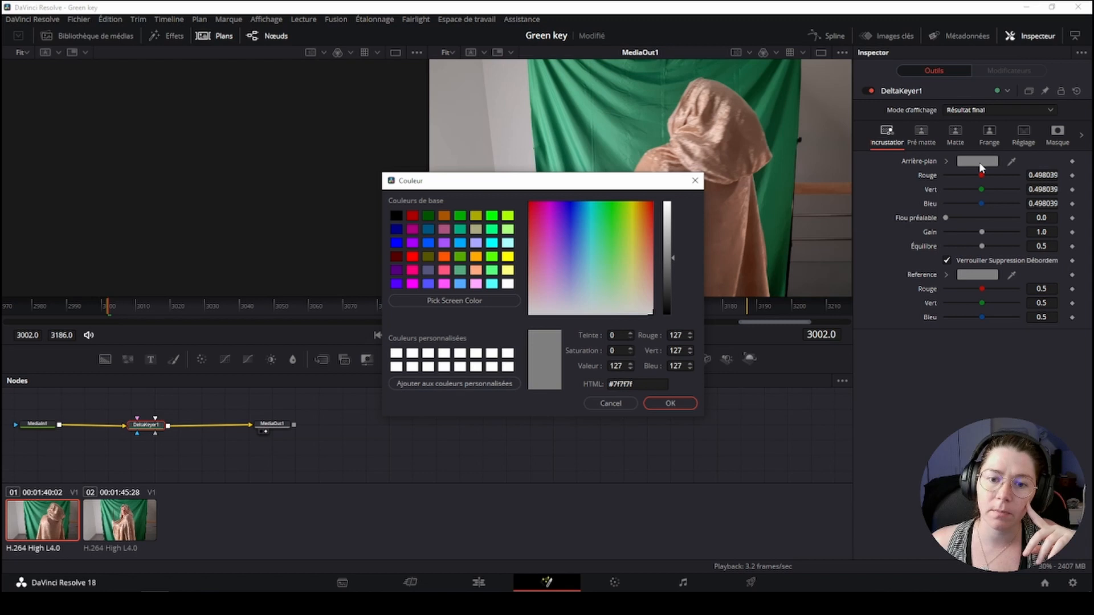
left_click(452, 301)
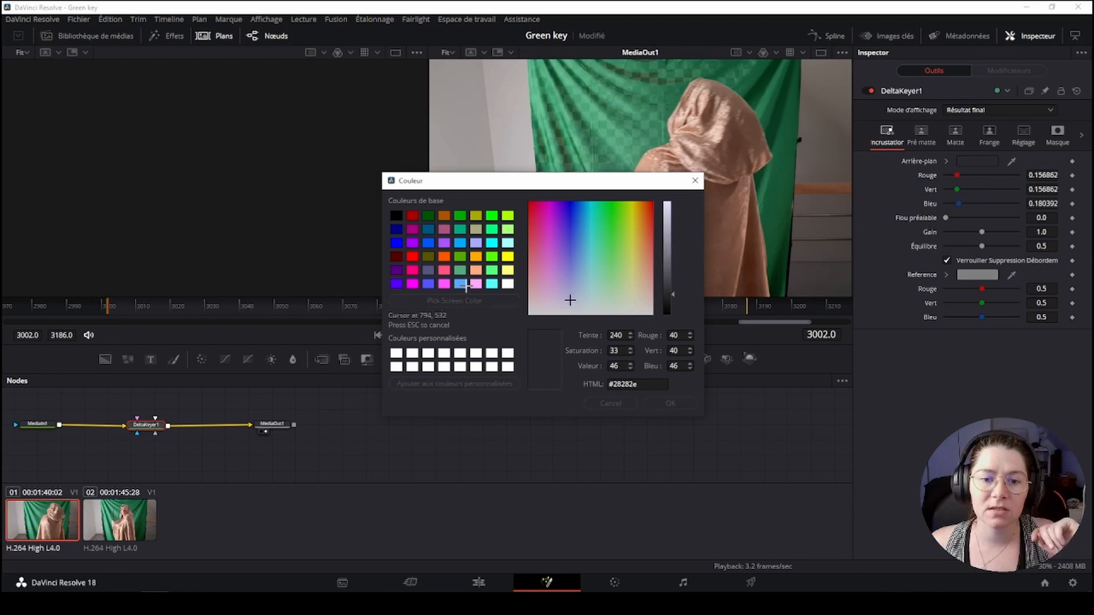
left_click(592, 124)
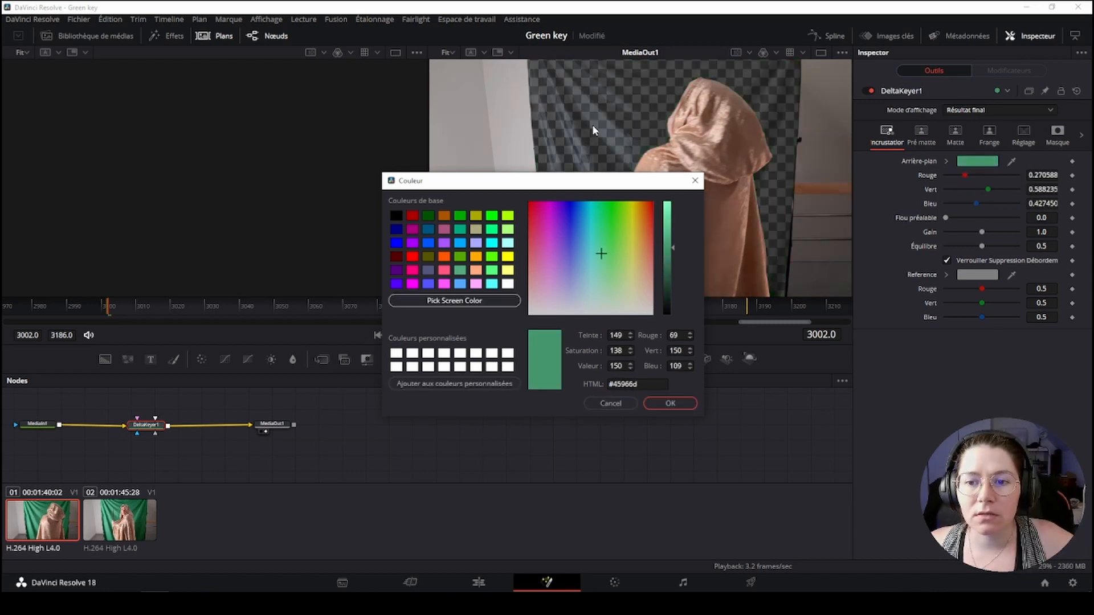
left_click(670, 403)
left_click_drag(426, 303, 354, 299)
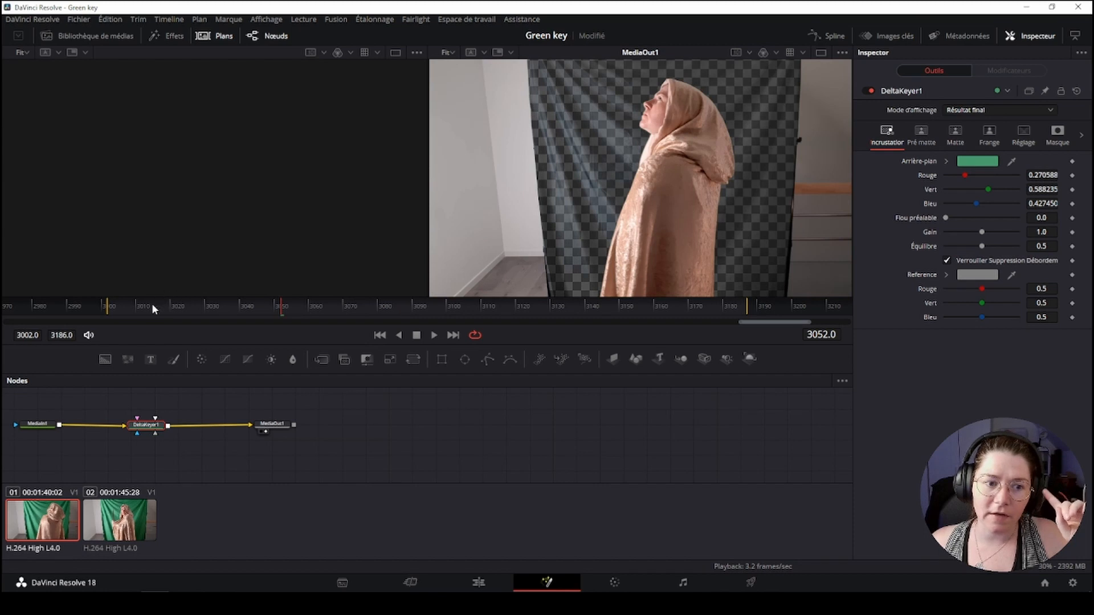
left_click_drag(154, 310, 133, 306)
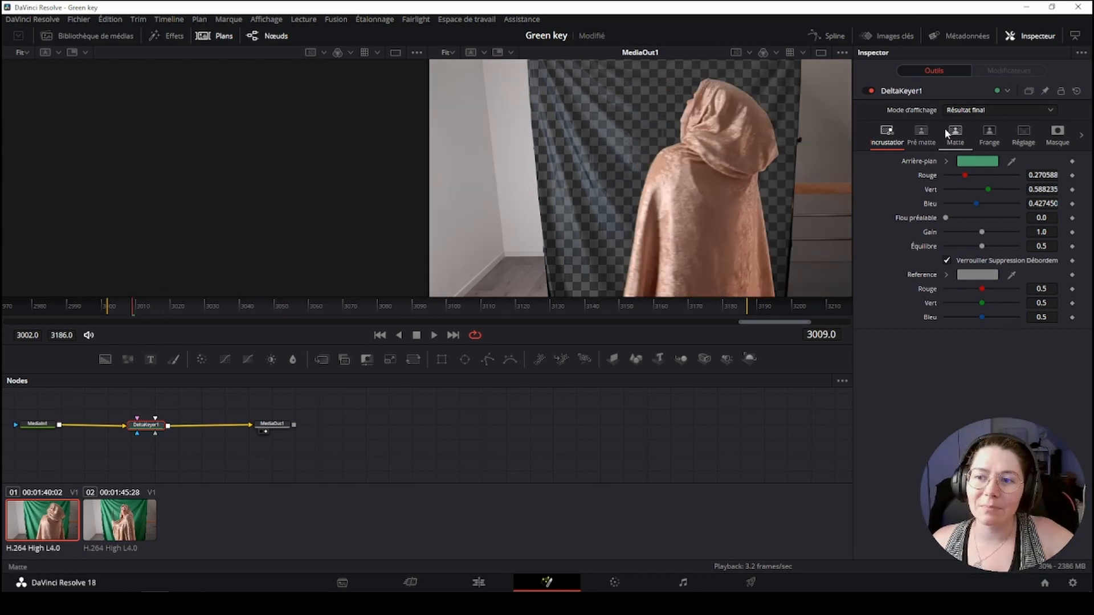
- In the Delta Keyer's matte view, set the threshold to 0.722 low and 0.822 high, and return to the final result view
left_click(959, 132)
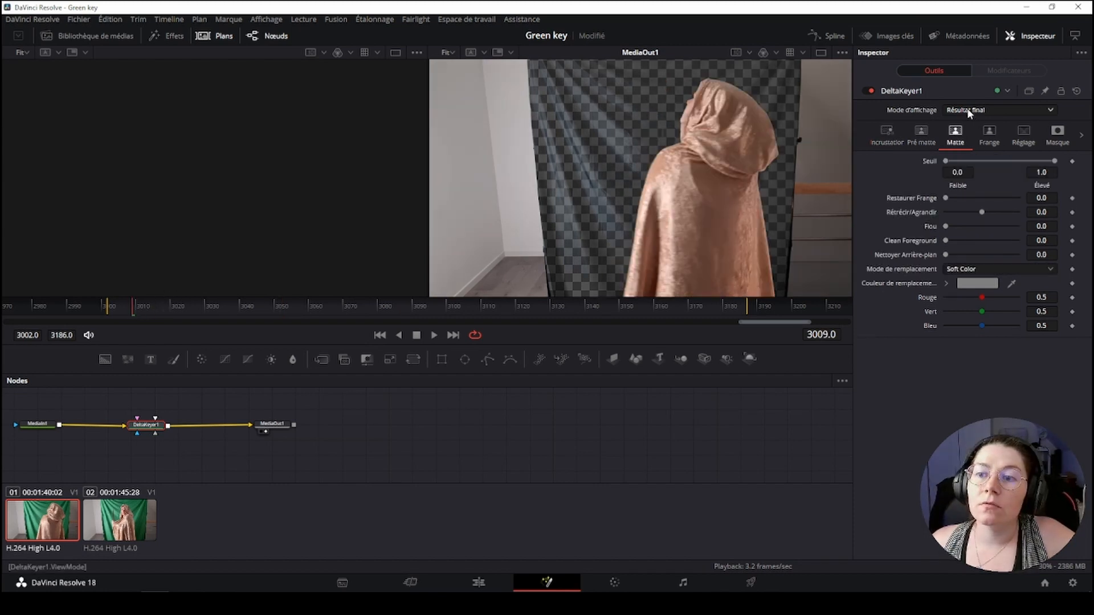
left_click(997, 109)
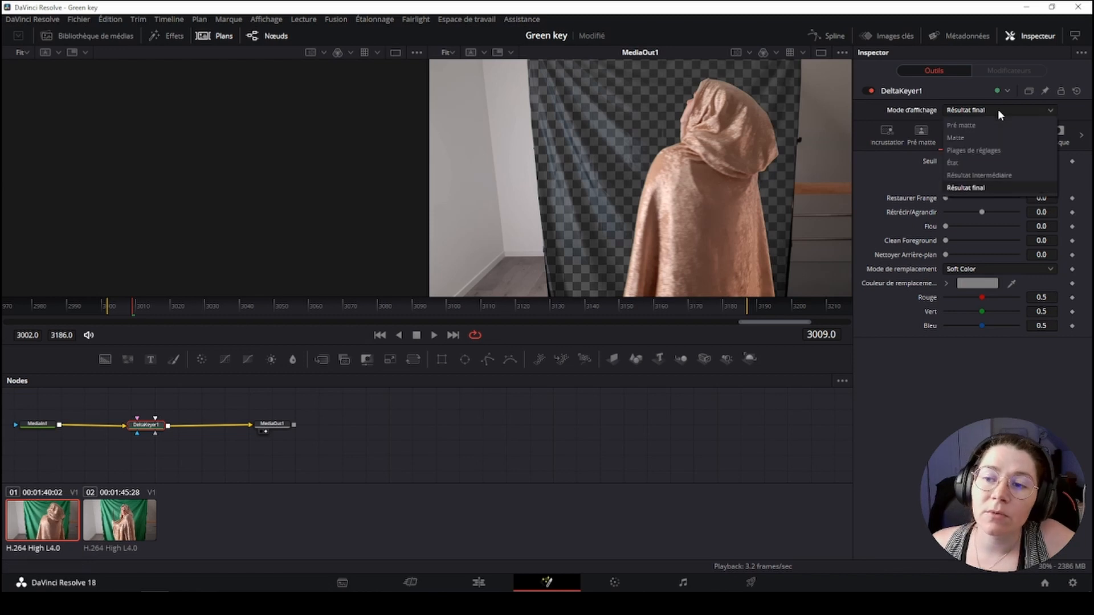
left_click(967, 139)
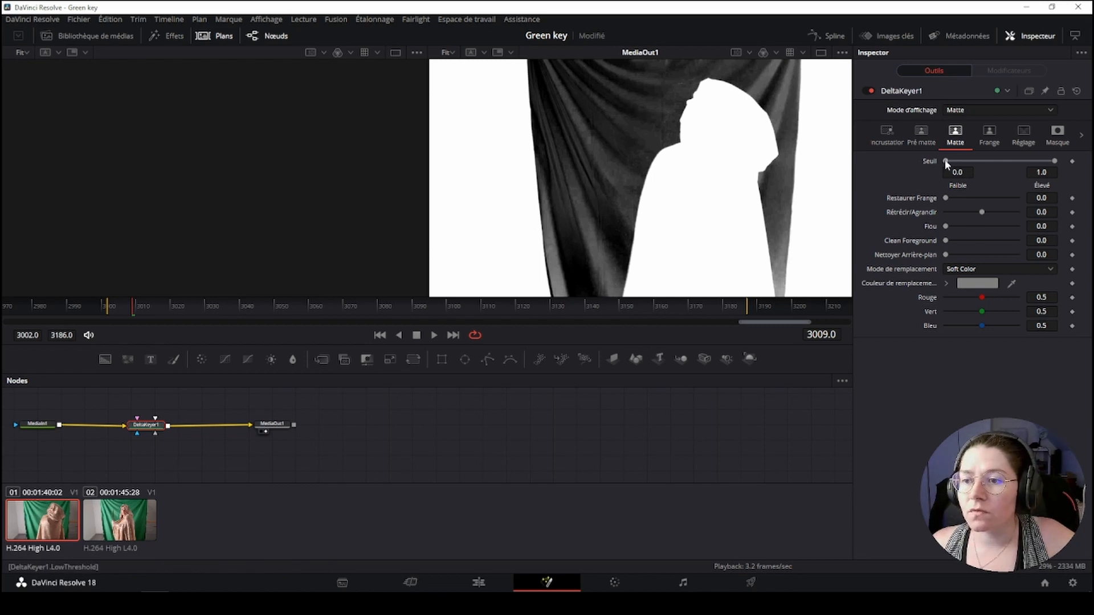
left_click_drag(945, 162, 1041, 160)
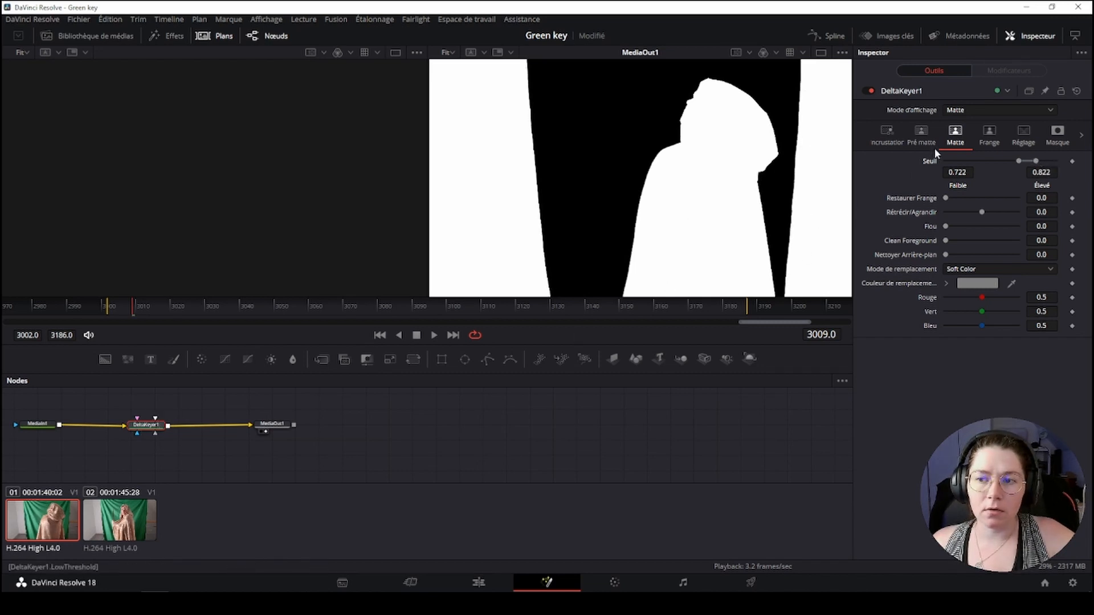
left_click(960, 108)
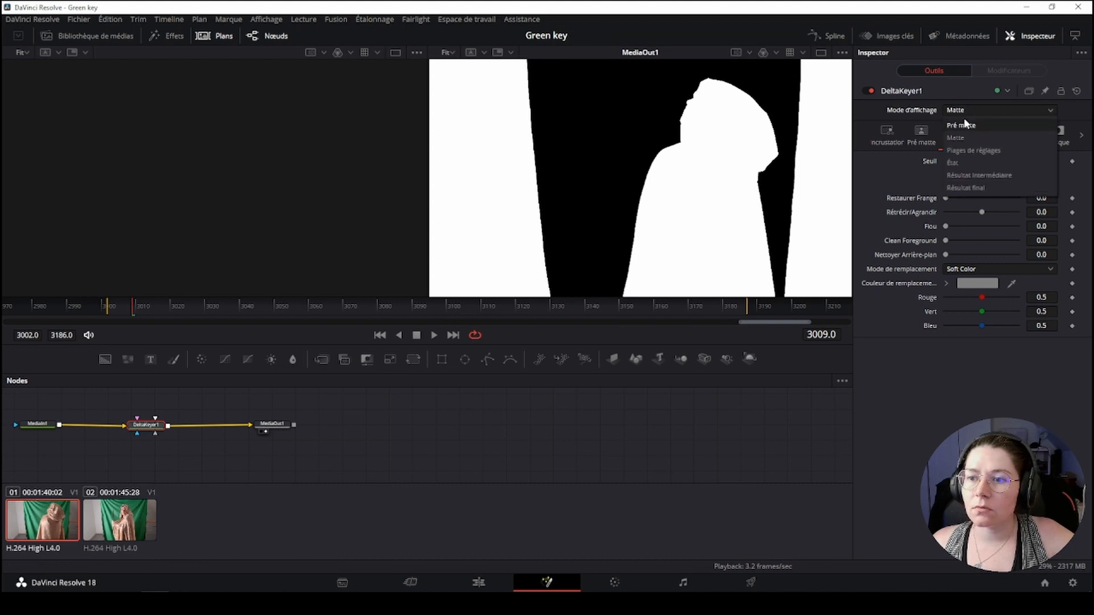
left_click(964, 185)
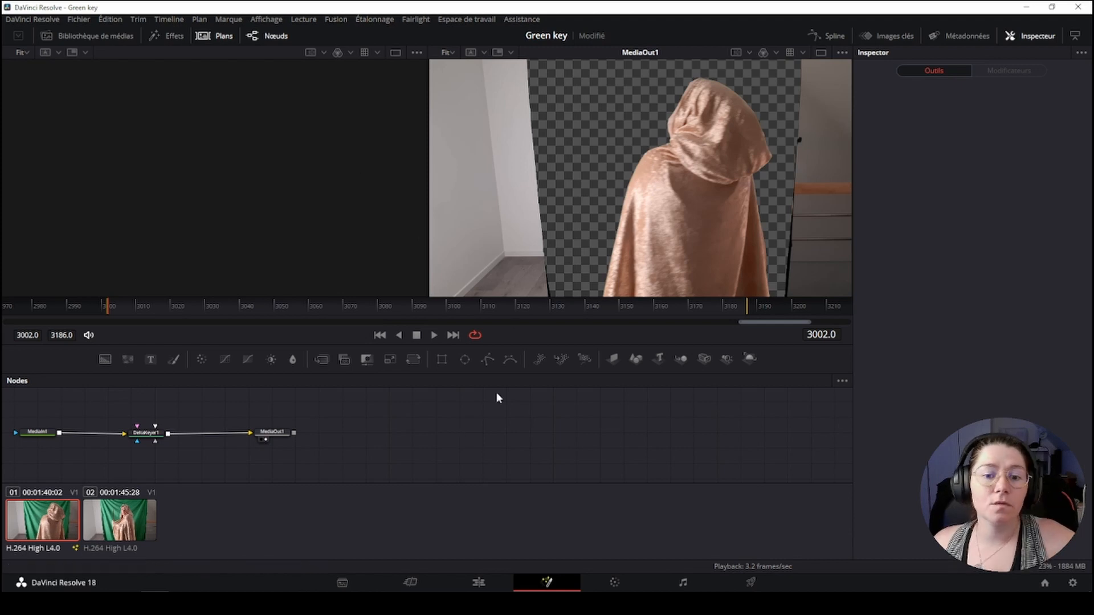
- Trace a polygon mask around the green-screen area and connect it to both MediaIn1 and the Delta Keyer
left_click(488, 359)
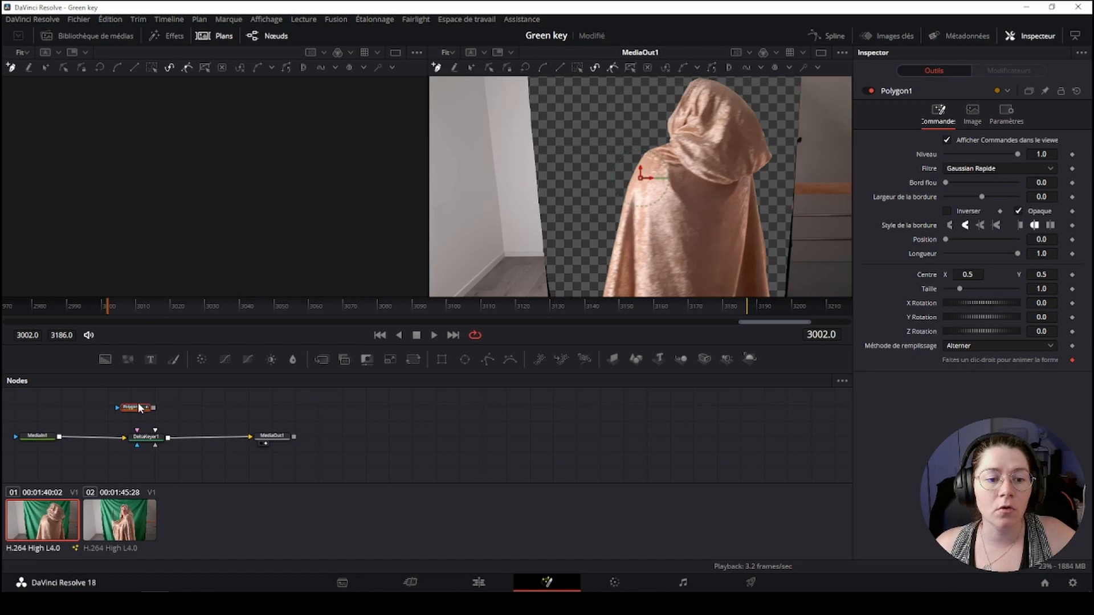
left_click_drag(140, 407, 110, 411)
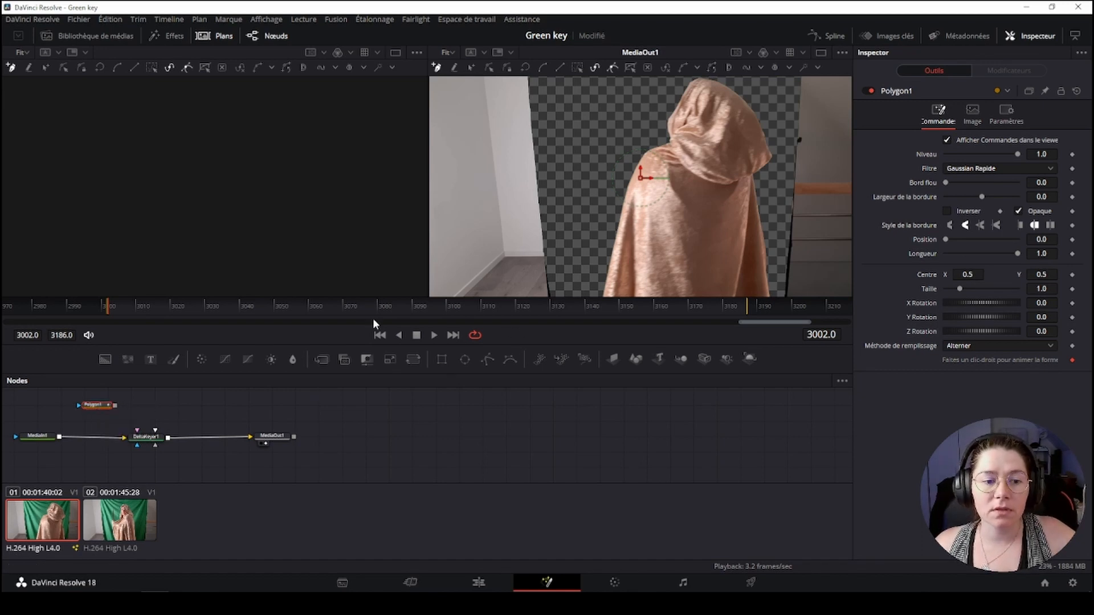
left_click(527, 76)
scroll(552, 220, "down", 3)
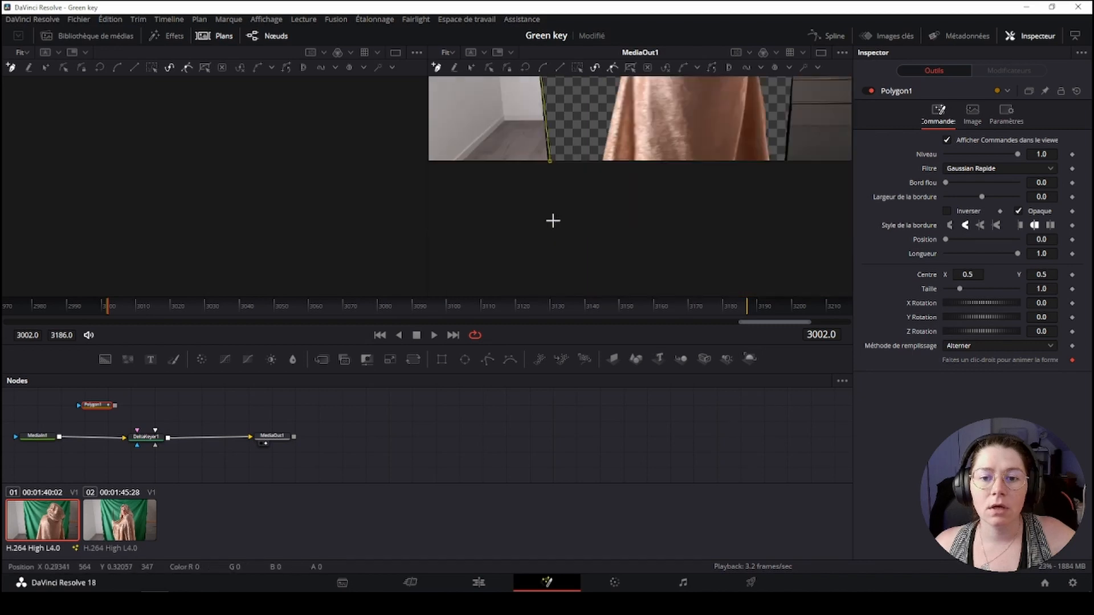
scroll(551, 220, "up", 2)
left_click(550, 229)
scroll(554, 219, "down", 1)
scroll(555, 219, "up", 3)
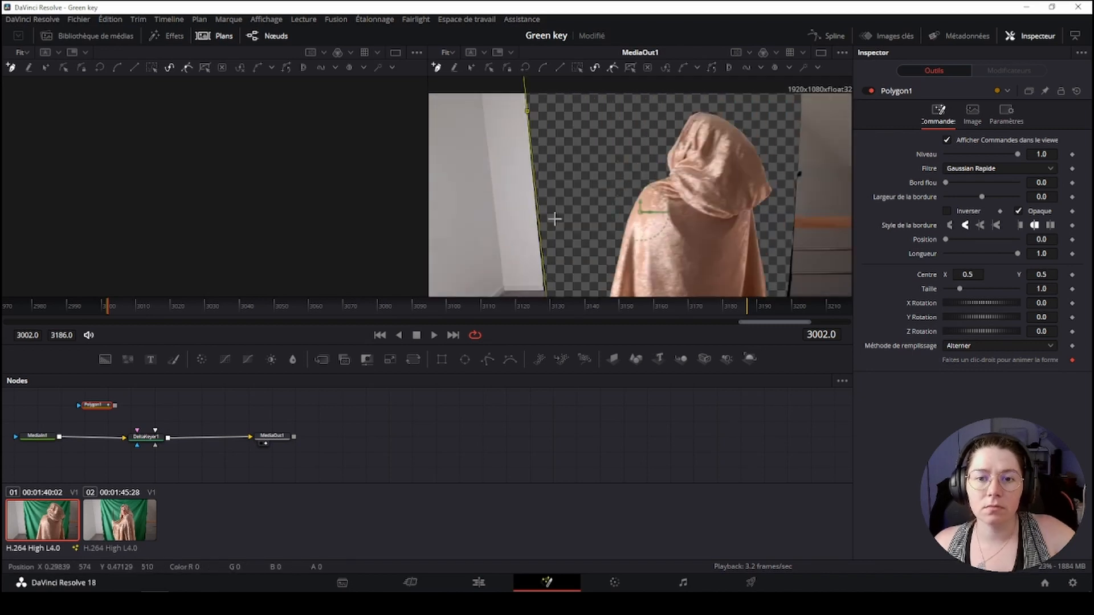
scroll(555, 220, "down", 3)
scroll(564, 239, "up", 2)
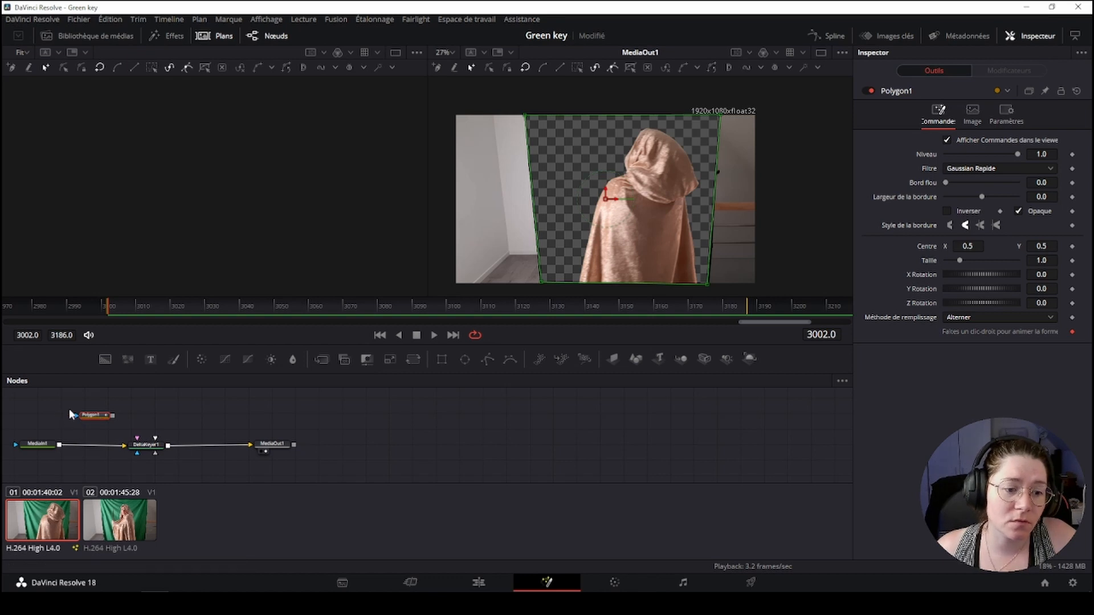
left_click_drag(114, 415, 46, 444)
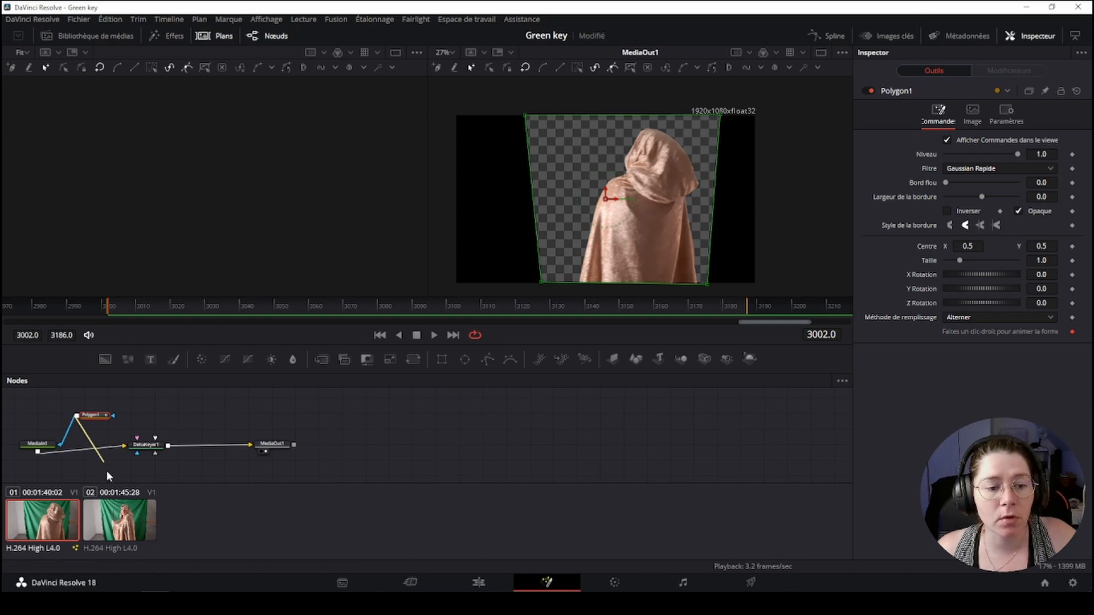
left_click_drag(107, 471, 140, 440)
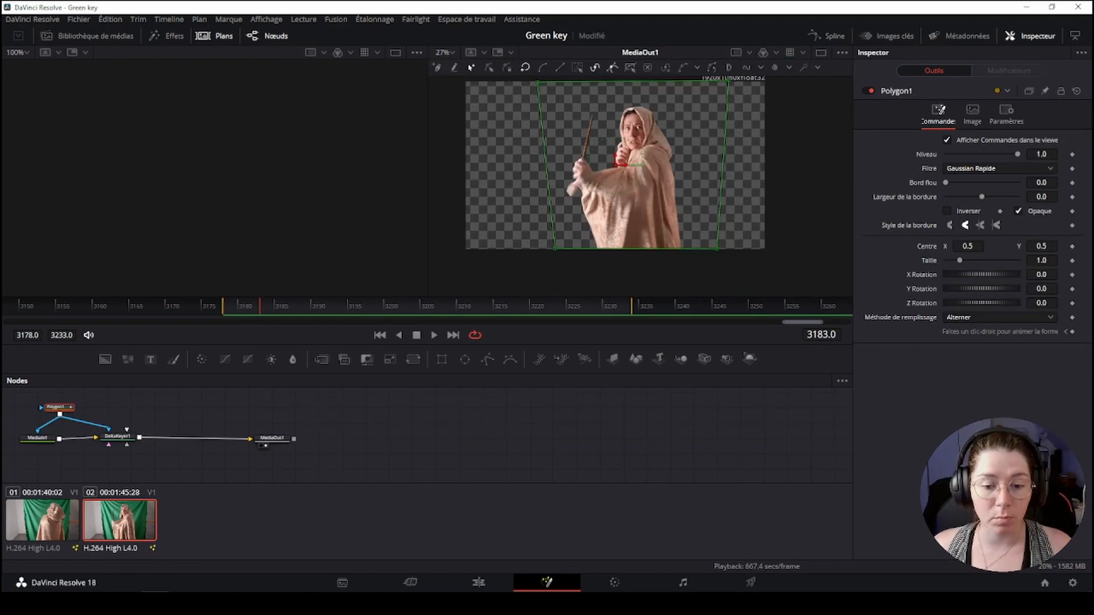
- Return to the Edit page and play Timeline 2 from the beginning to check the keyed clips
left_click(478, 583)
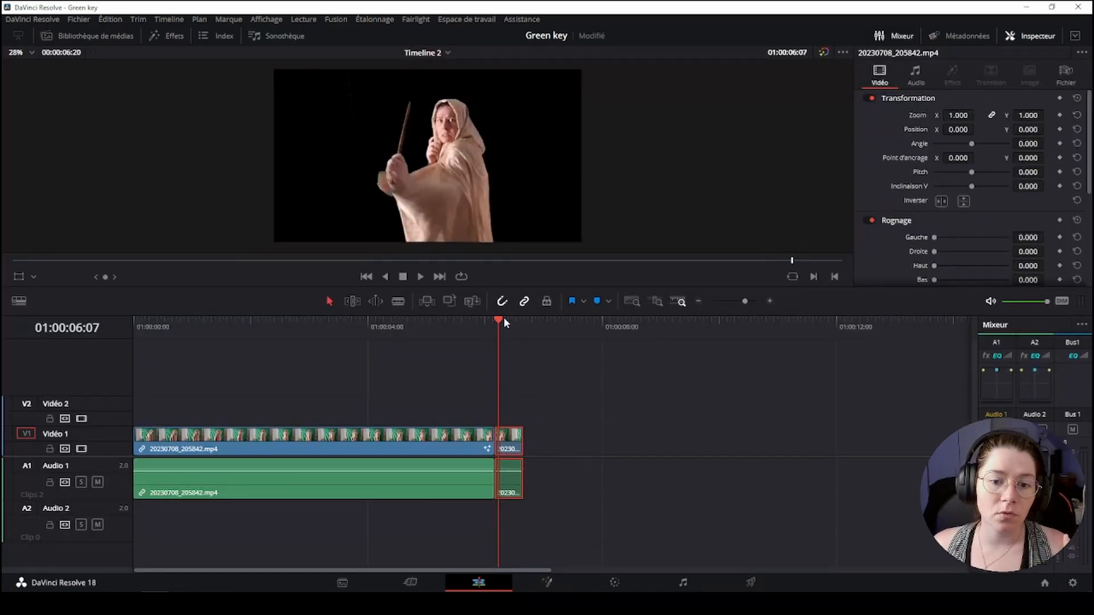
left_click_drag(504, 320, 103, 340)
key("space")
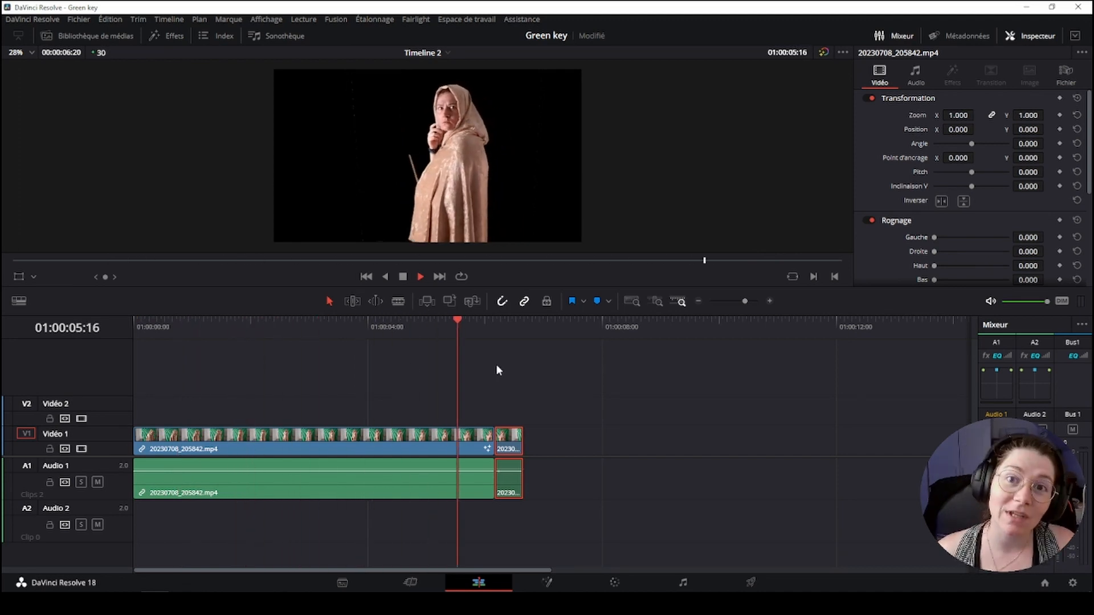
key("space")
- Move both green-screen clips up to Video 2 and Audio 2, and show the media pool
left_click_drag(604, 425, 434, 442)
left_click_drag(356, 444, 344, 424)
left_click(117, 37)
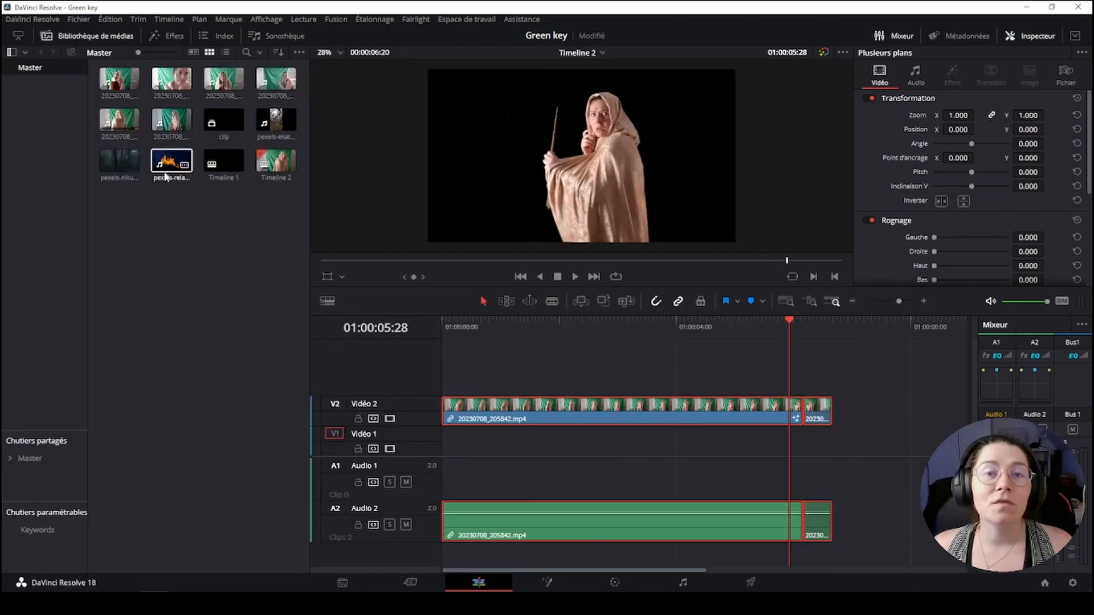
- Try the castle video as the background on Video 1 and remove it from the timeline
left_click(120, 165)
left_click_drag(171, 162, 432, 446)
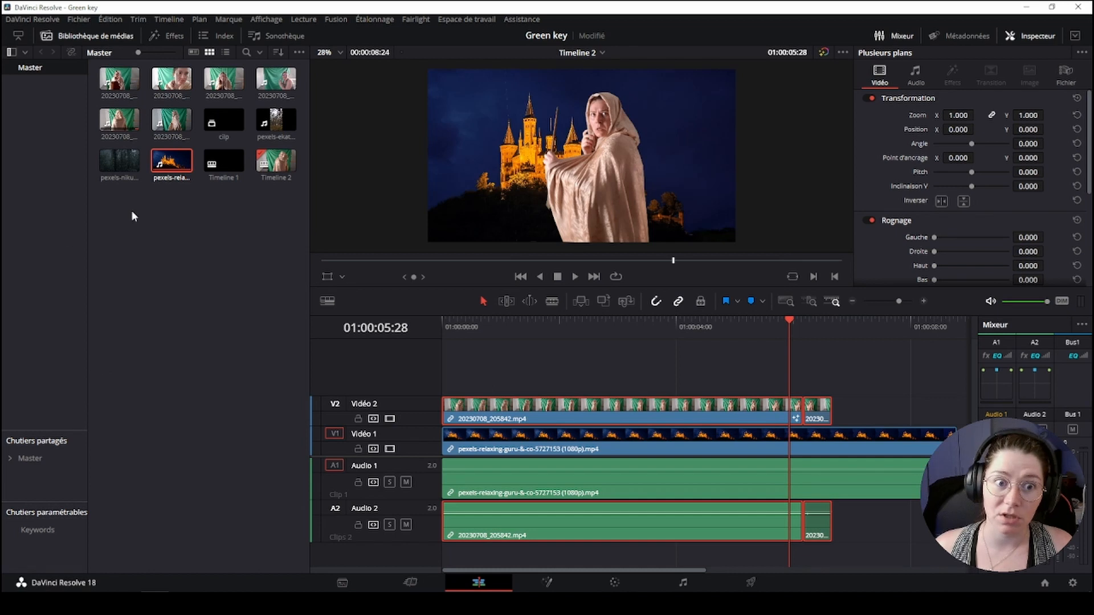
left_click_drag(519, 449, 240, 183)
key("Delete")
- Place the forest video on Video 1 beneath the keyed clips and trim its end to match theirs
left_click_drag(120, 162, 450, 451)
scroll(702, 425, "down", 3)
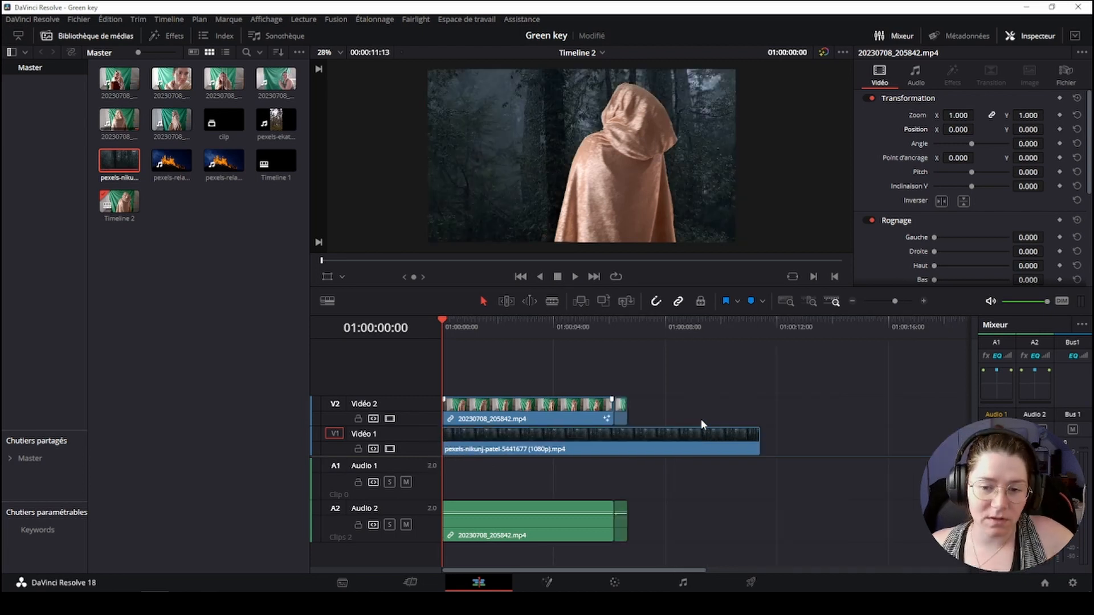
left_click_drag(760, 440, 630, 452)
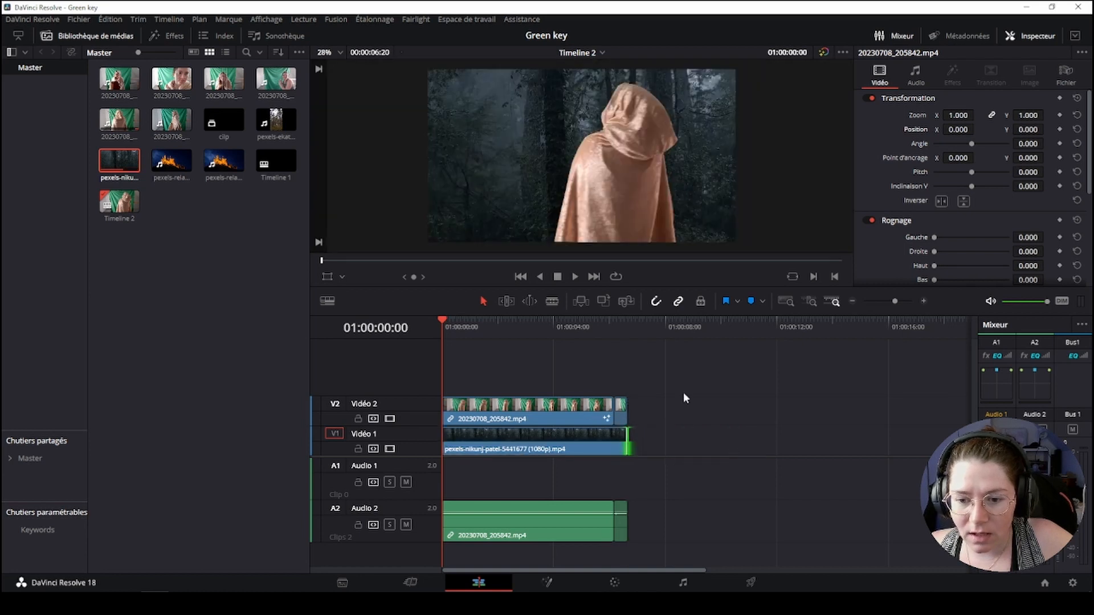
- Play the composite over the forest background and scrub back to about one second
key("space")
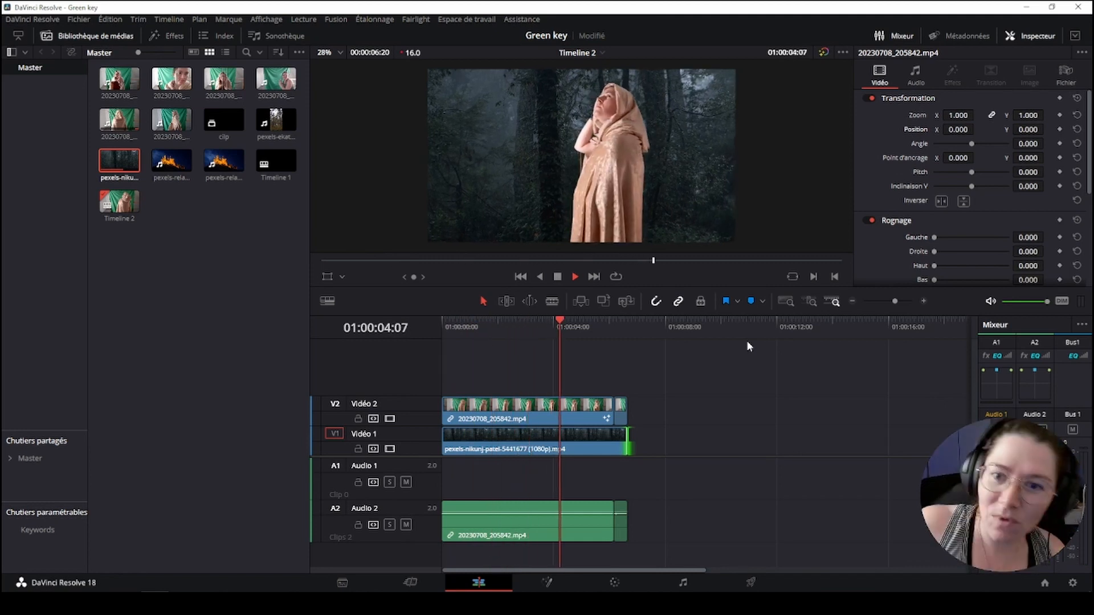
key("space")
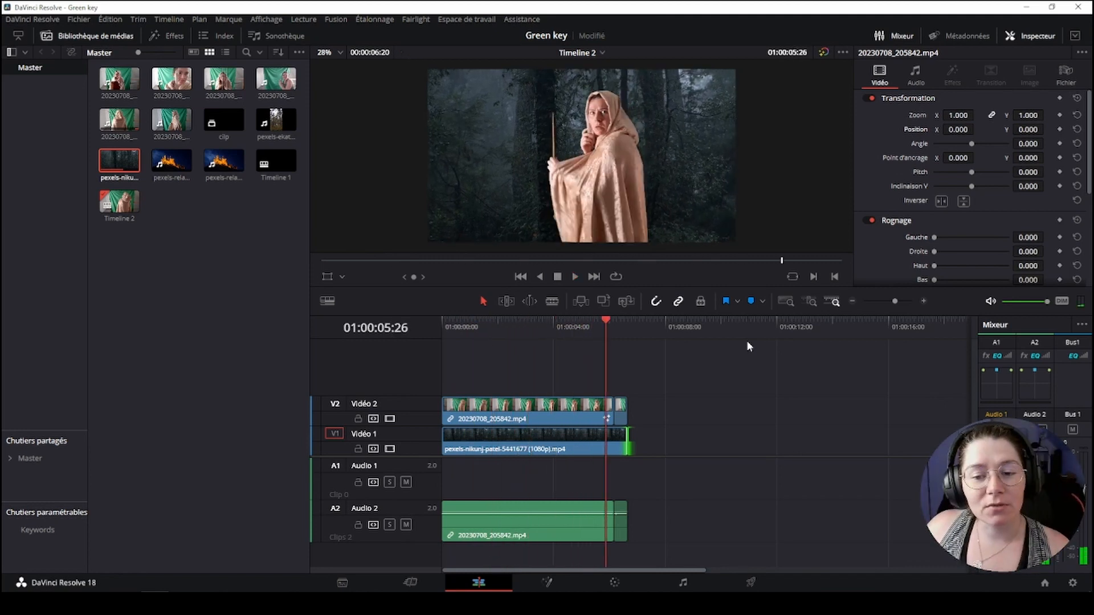
left_click_drag(506, 329, 477, 333)
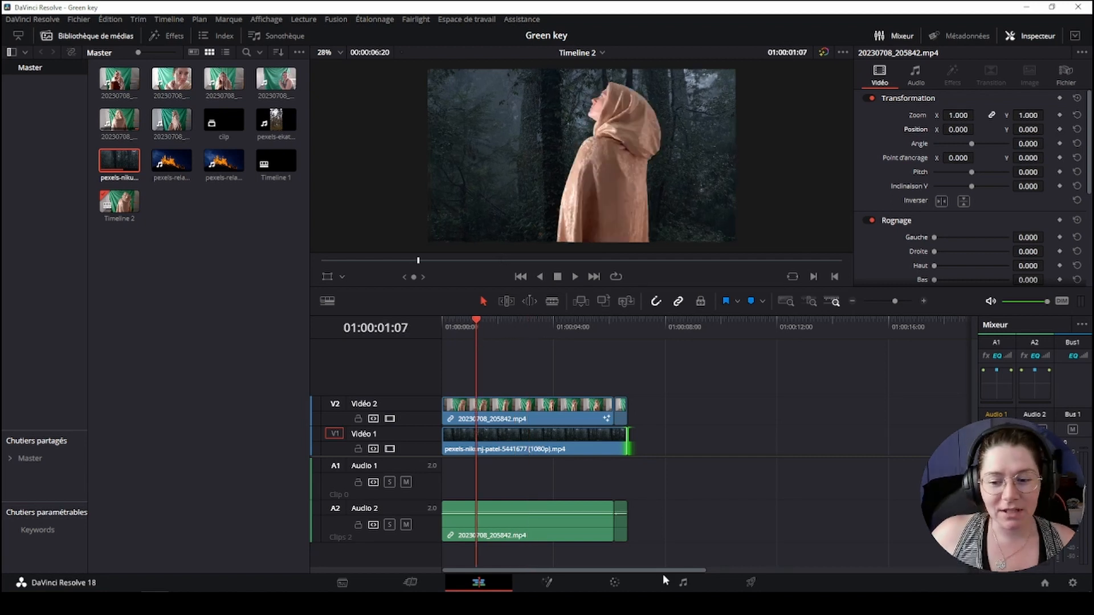
- On the Color page, darken the first green-screen clip by setting B.Lum to -69.50 and H.Lum to -58.50
left_click(615, 582)
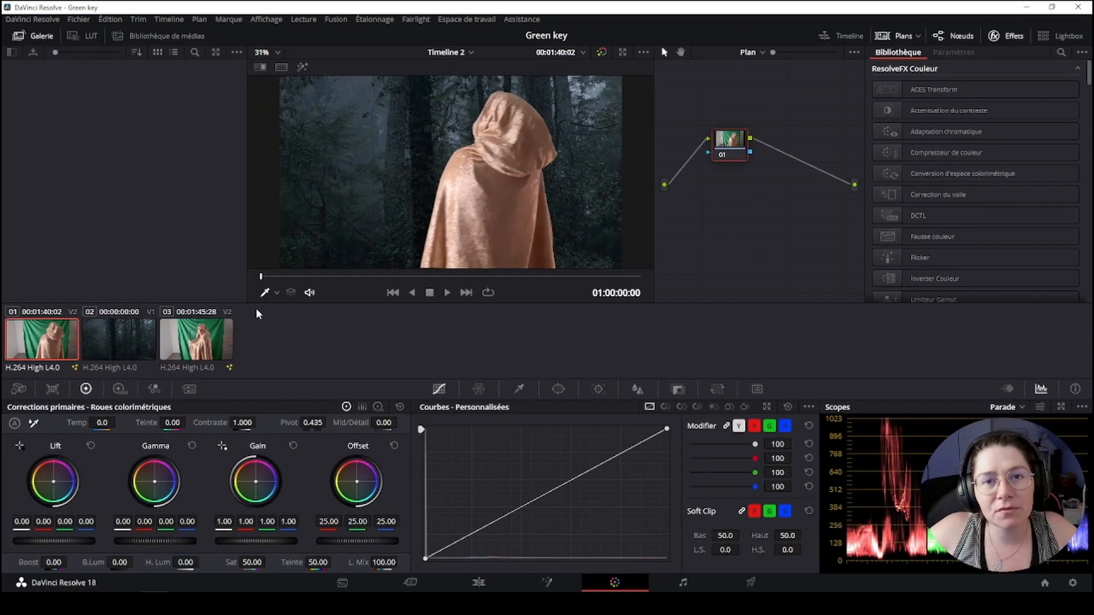
left_click(178, 336)
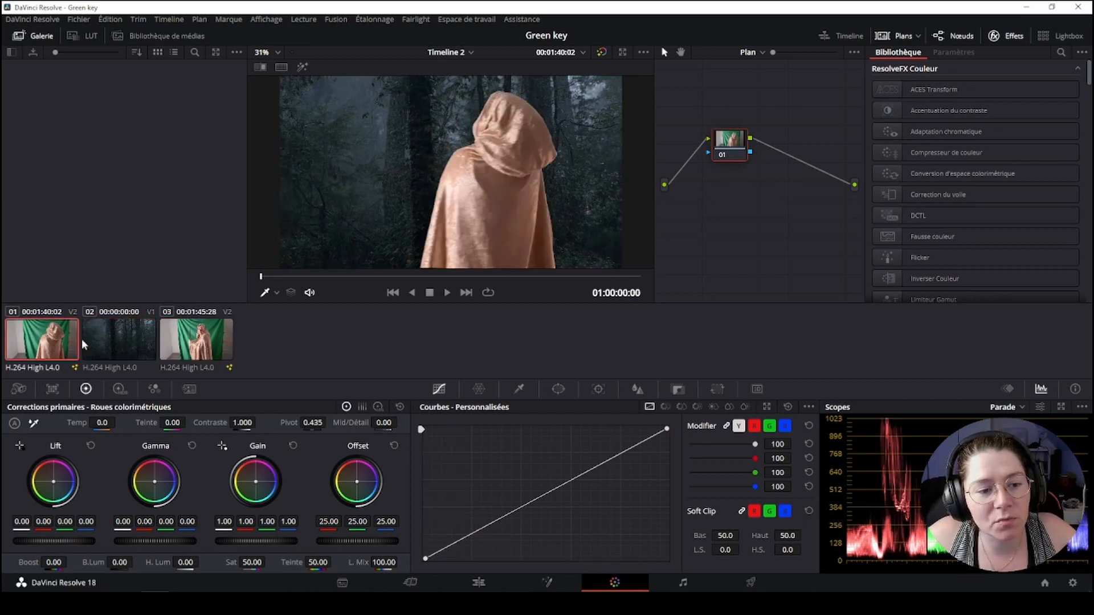
left_click(41, 340)
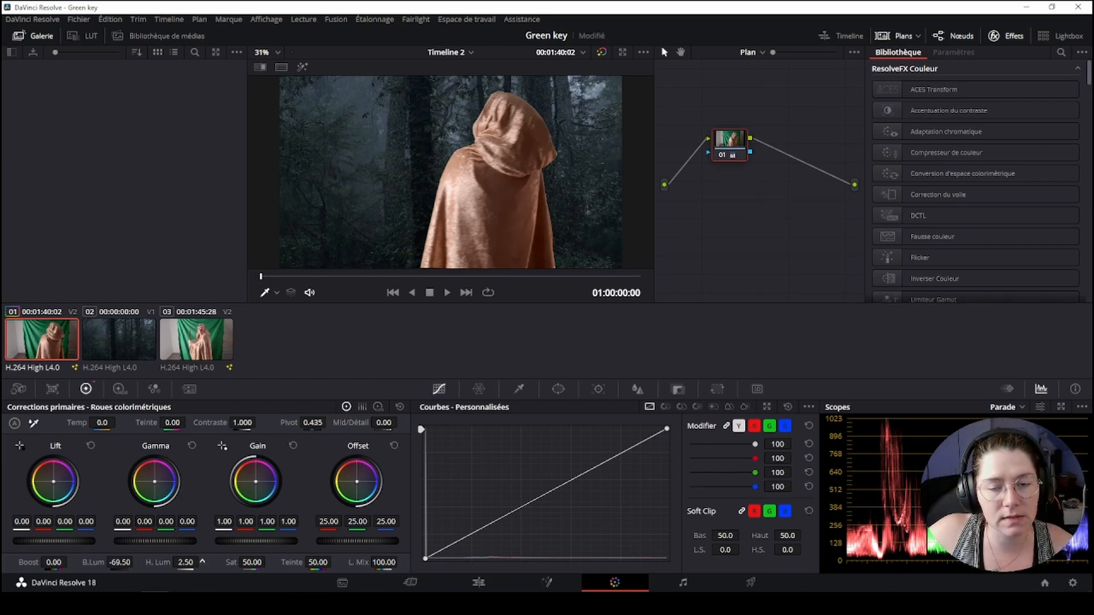
left_click_drag(186, 562, 124, 563)
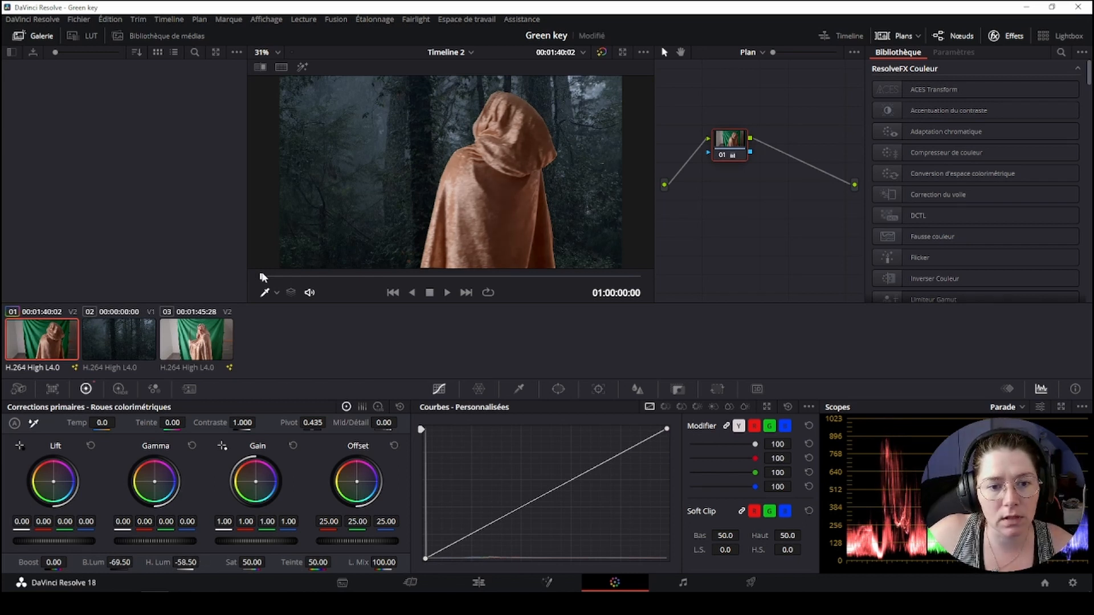
- Try cooling the first green-screen clip with a Temp of -430 at about 2:20, and reset the temperature
left_click_drag(299, 278, 425, 278)
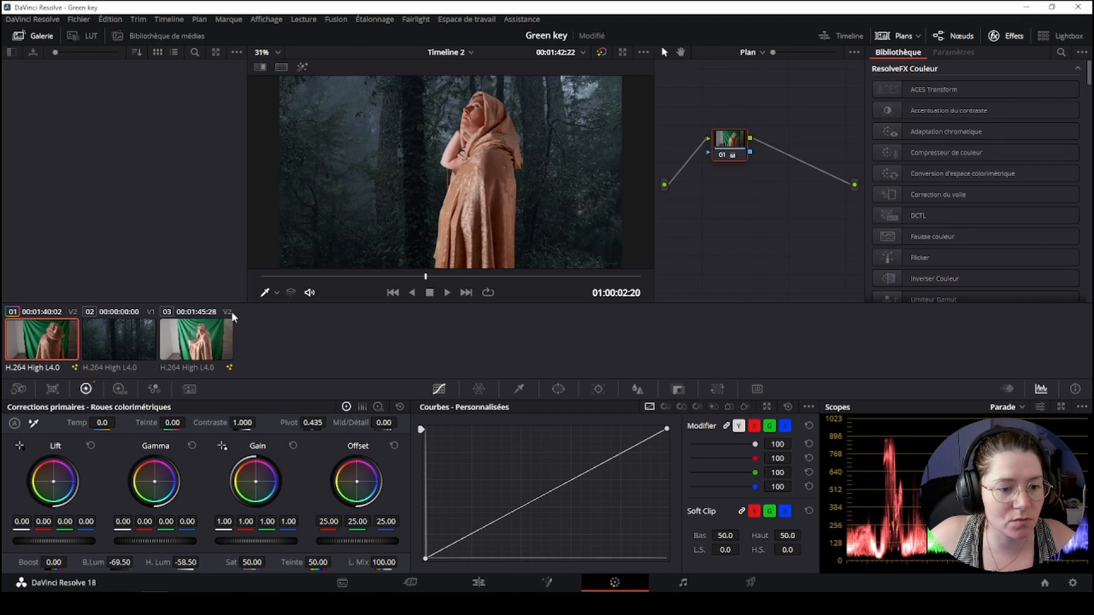
left_click_drag(118, 422, 119, 422)
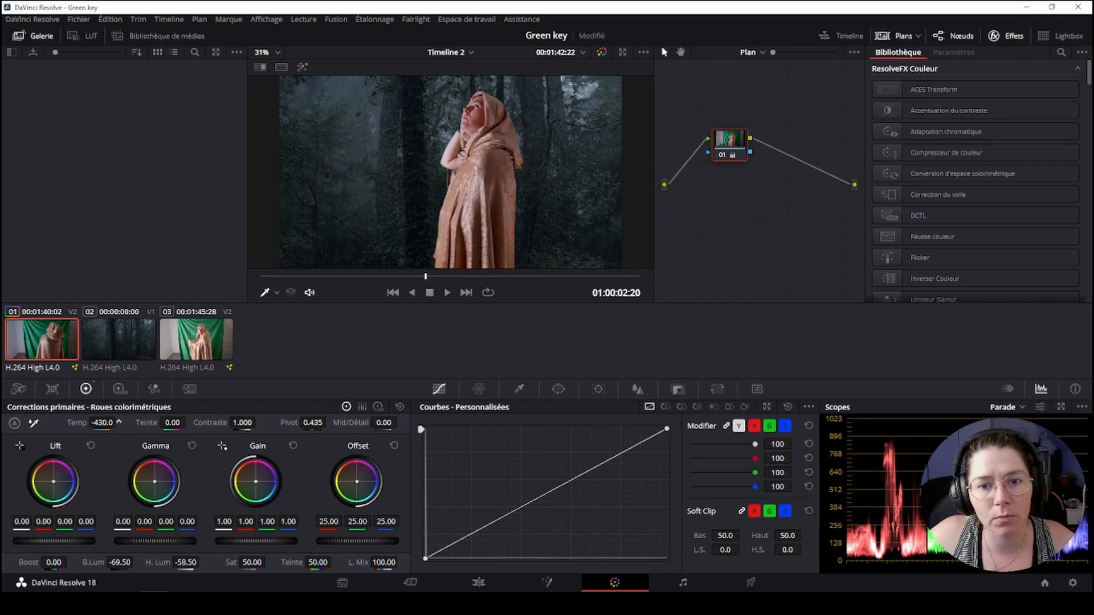
double_click(85, 422)
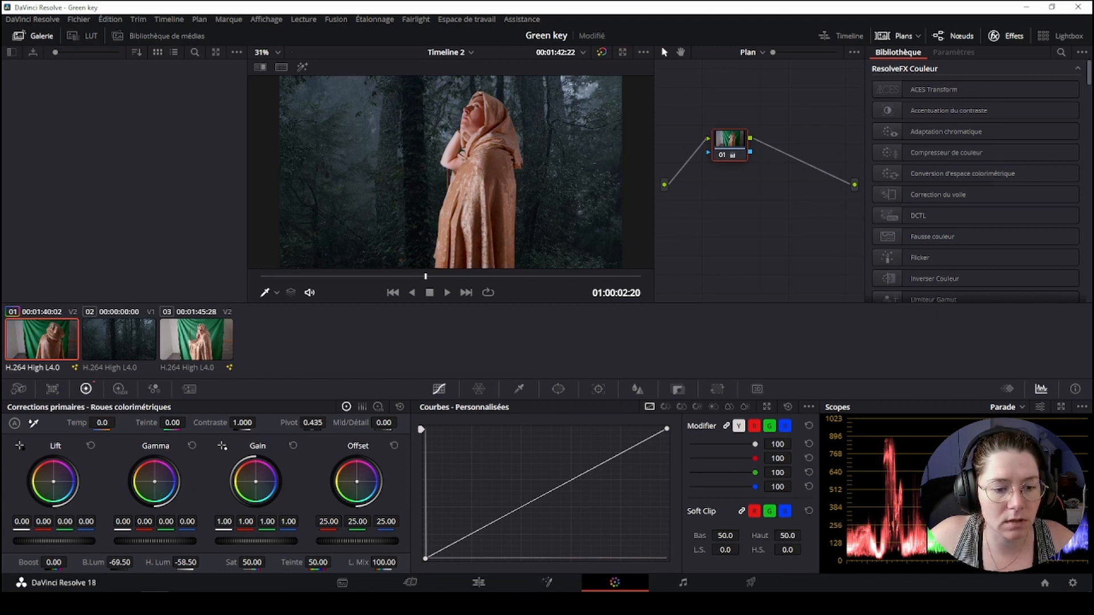
- Cool the first clip with Gamma red -0.05 and blue 0.12, and Lift red -0.03, green 0.01 and blue -0.03, and scrub through it
left_click_drag(154, 481, 162, 486)
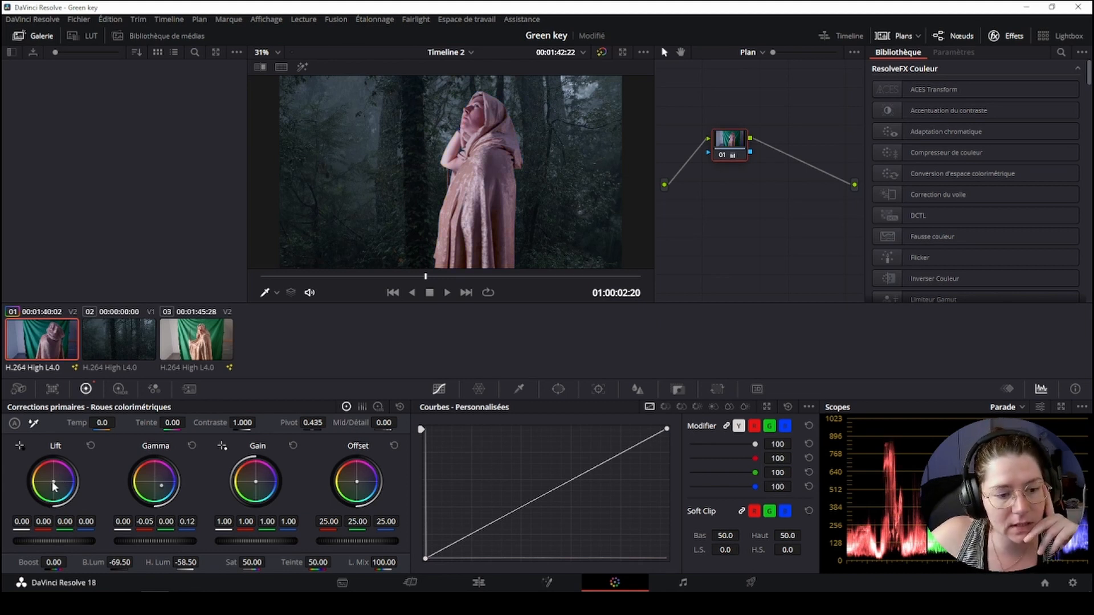
left_click_drag(54, 486, 52, 487)
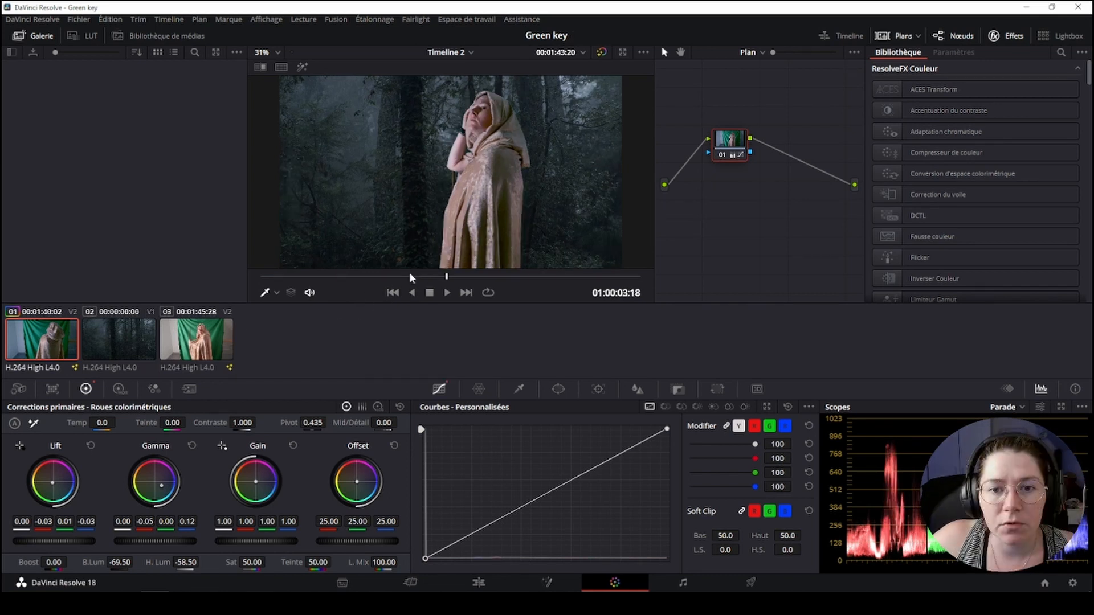
left_click_drag(410, 278, 611, 266)
mouse_move(439, 276)
left_mouse_down()
mouse_move(351, 272)
mouse_move(562, 269)
mouse_move(453, 277)
left_mouse_up()
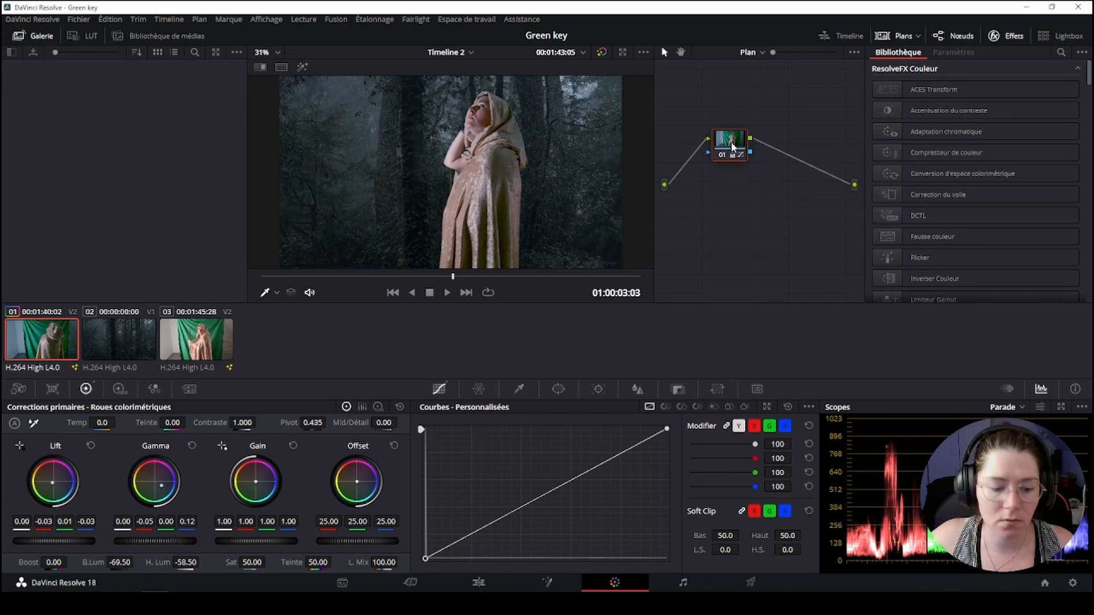
- Apply the first clip's copied grade to the node of the second green-screen clip
left_click(204, 336)
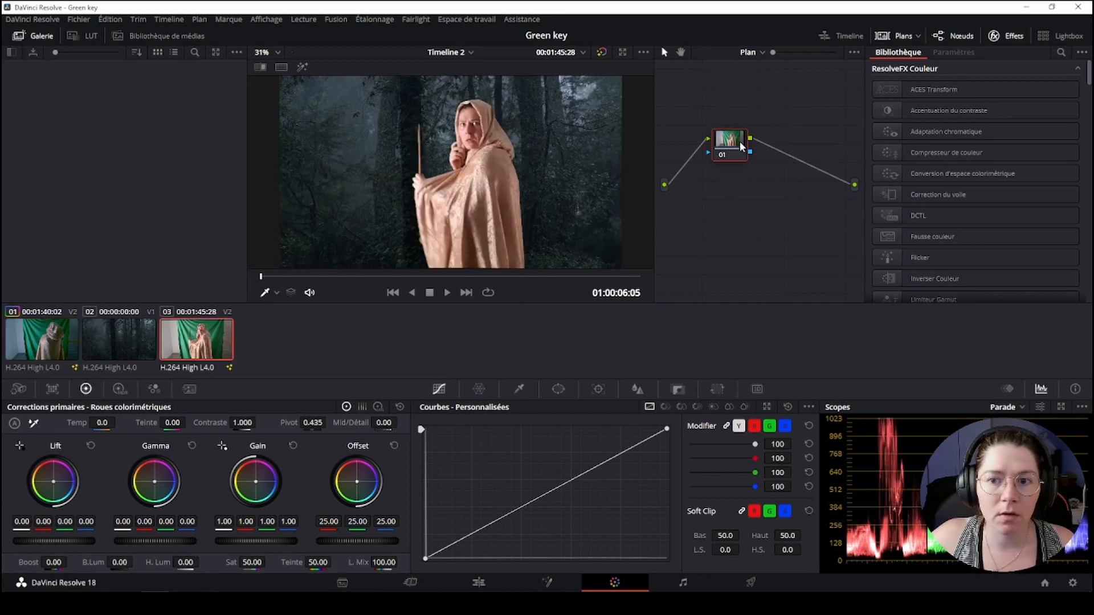
key("ctrl+v")
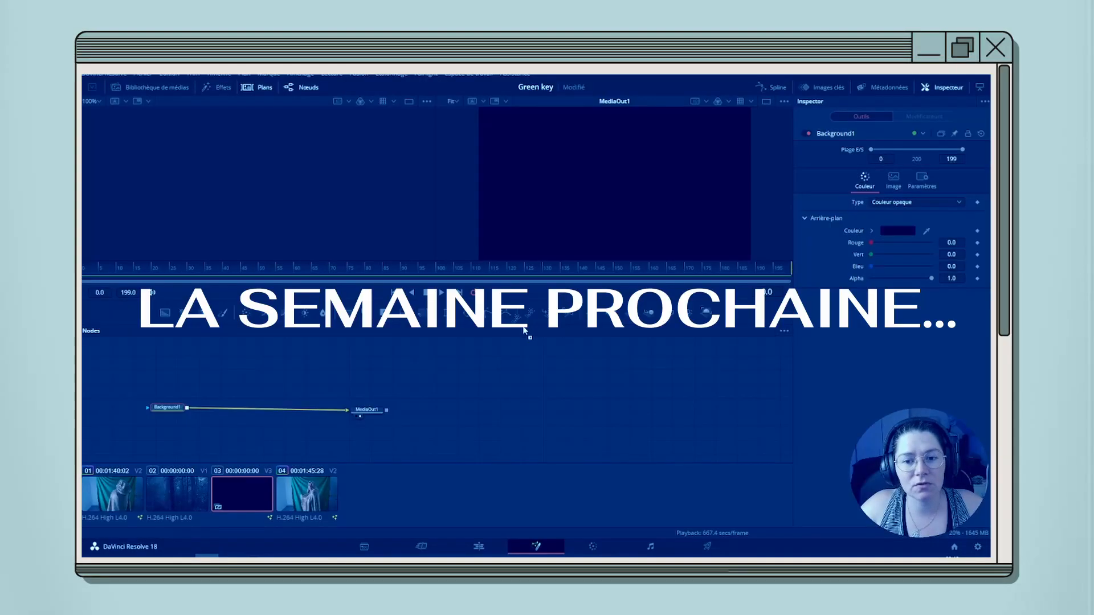
- In the Fusion composition, add connected pEmitter and pRender nodes, merge them over Background1 and space out the nodes before MediaOut1
left_click_drag(528, 319, 244, 361)
left_click_drag(538, 318, 350, 363)
left_click_drag(262, 358, 196, 412)
left_click_drag(188, 411, 188, 410)
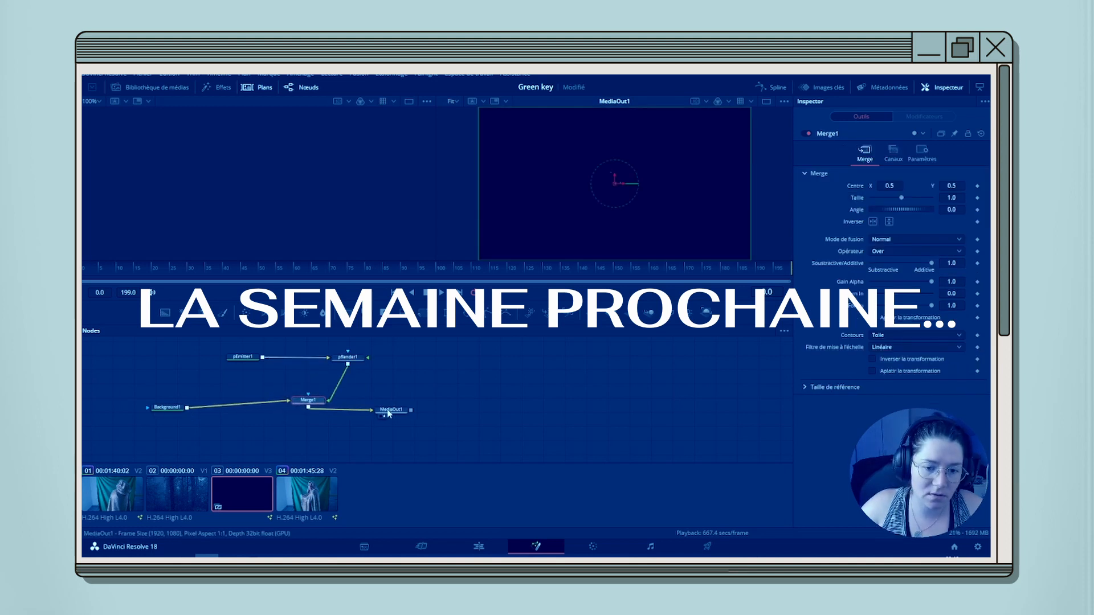
left_click(435, 396)
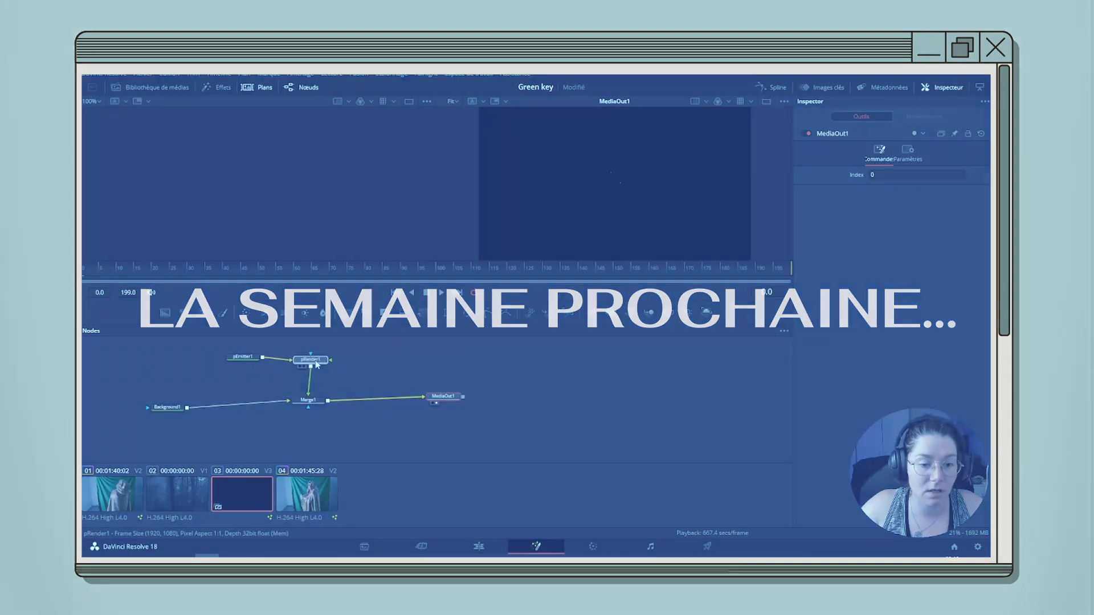